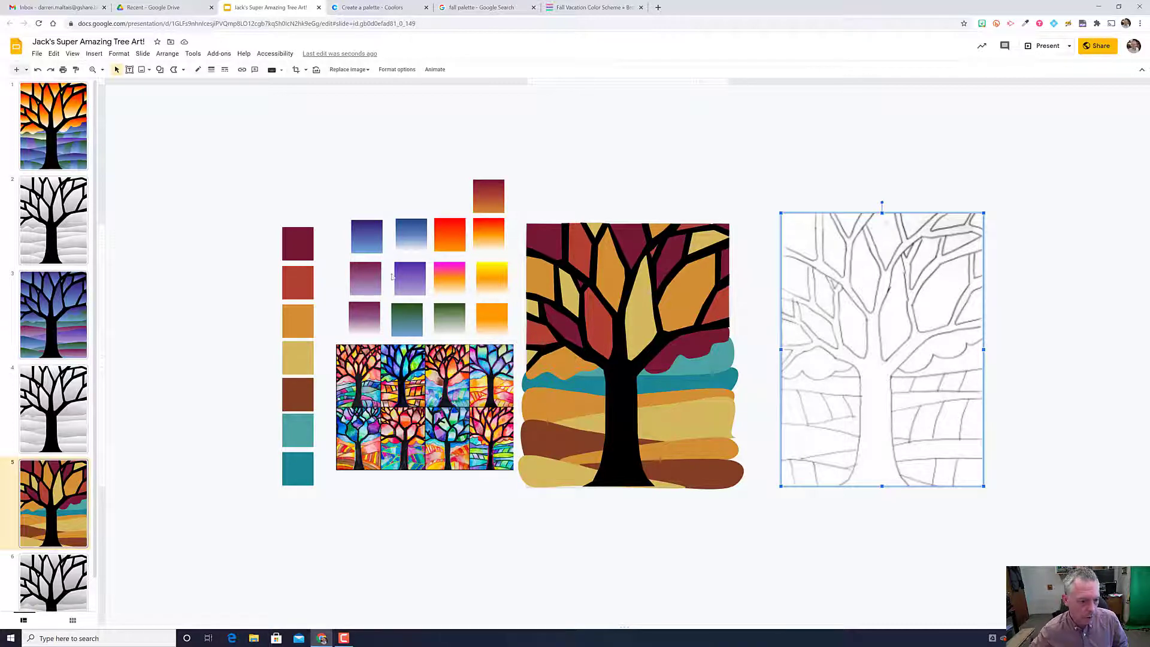
# Step: Compare the coloured tree artworks on slides 1, 3 and 5, ending on slide 5
pyautogui.click(84, 157)
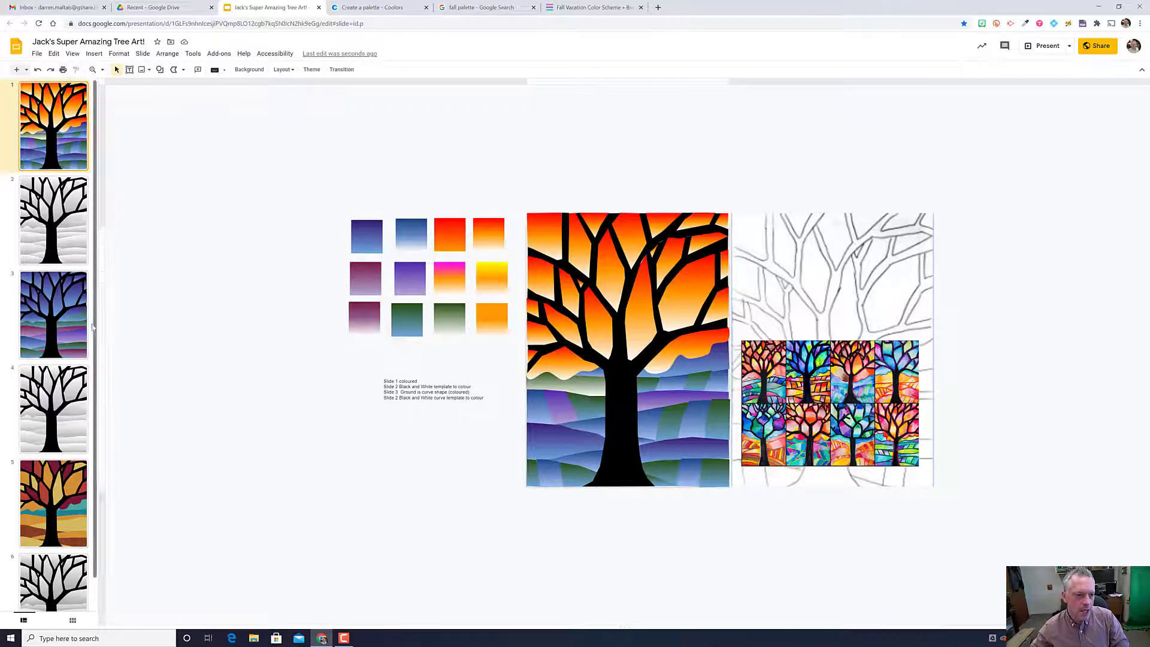
pyautogui.click(68, 333)
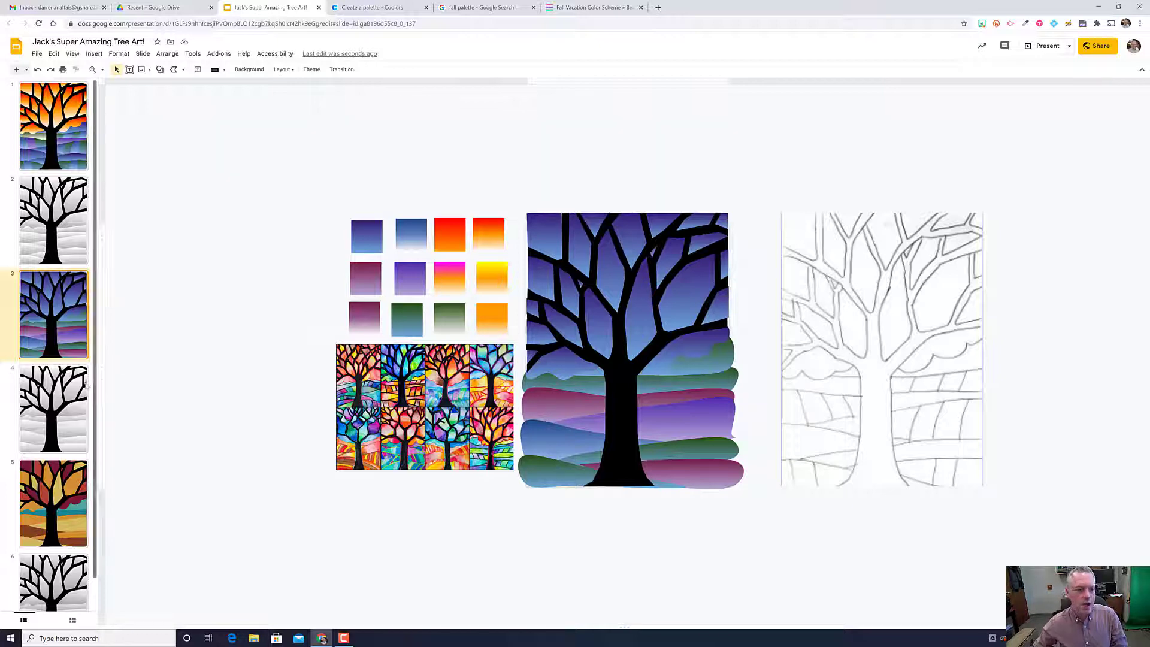
pyautogui.click(69, 144)
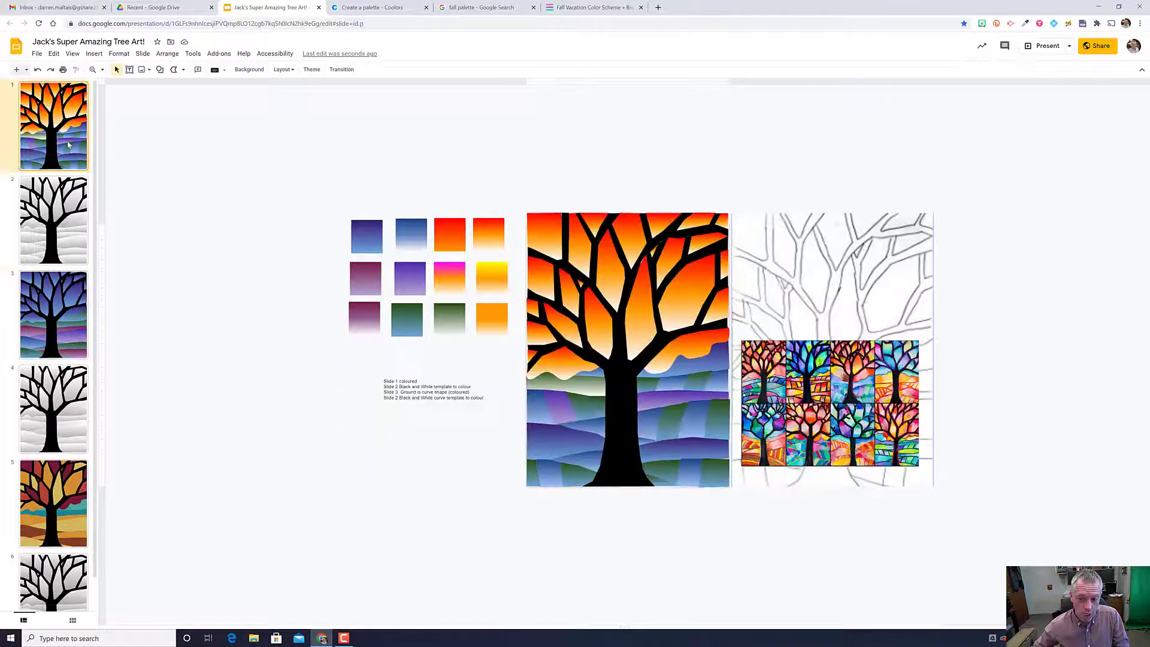
pyautogui.click(74, 341)
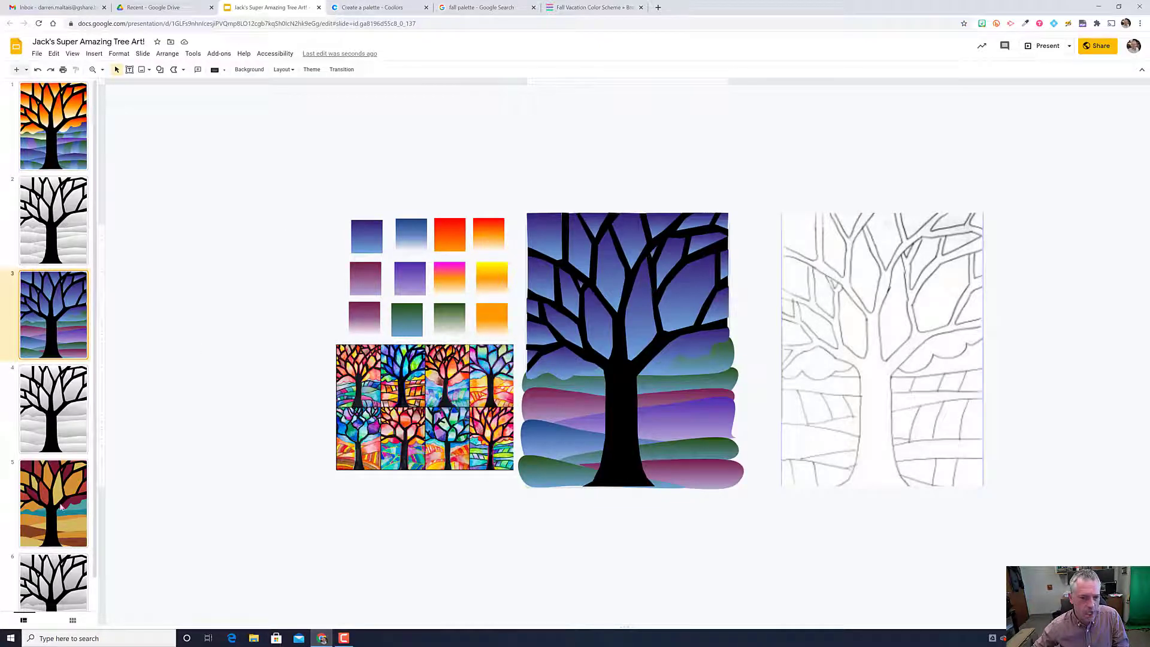
pyautogui.click(62, 507)
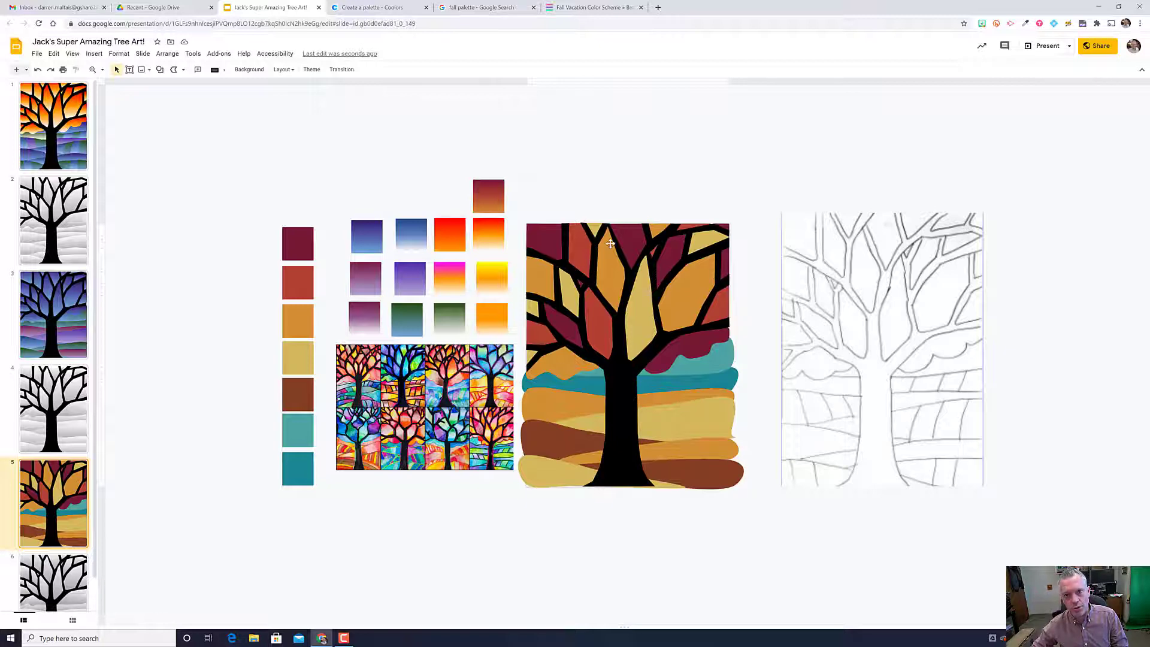
pyautogui.click(56, 316)
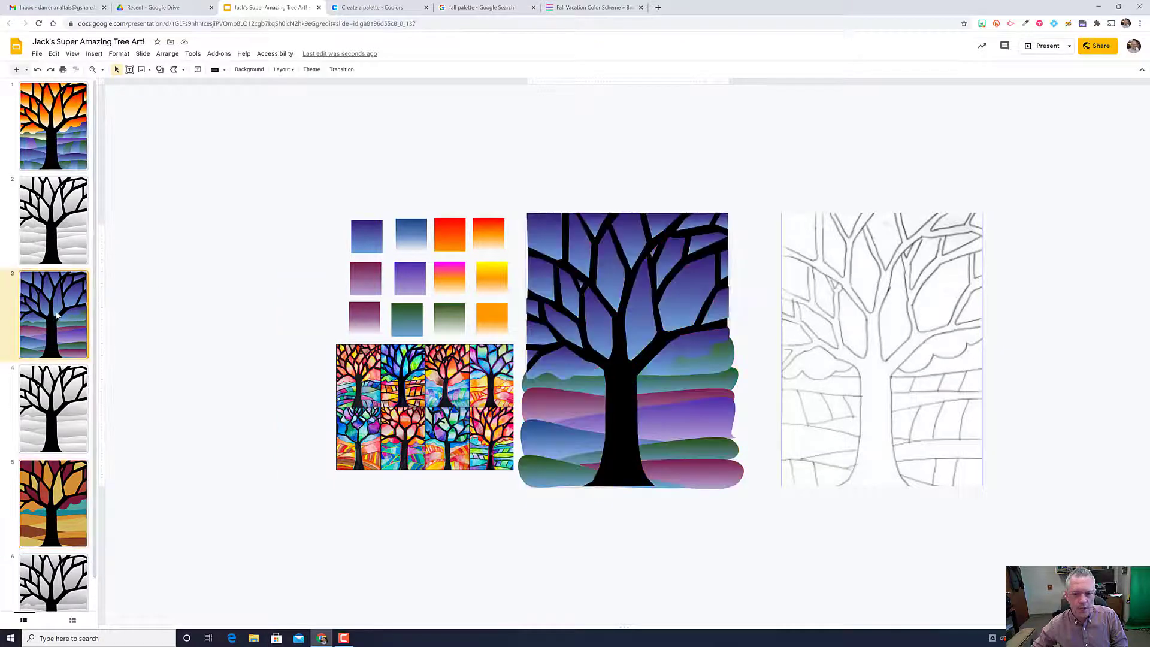
pyautogui.click(51, 141)
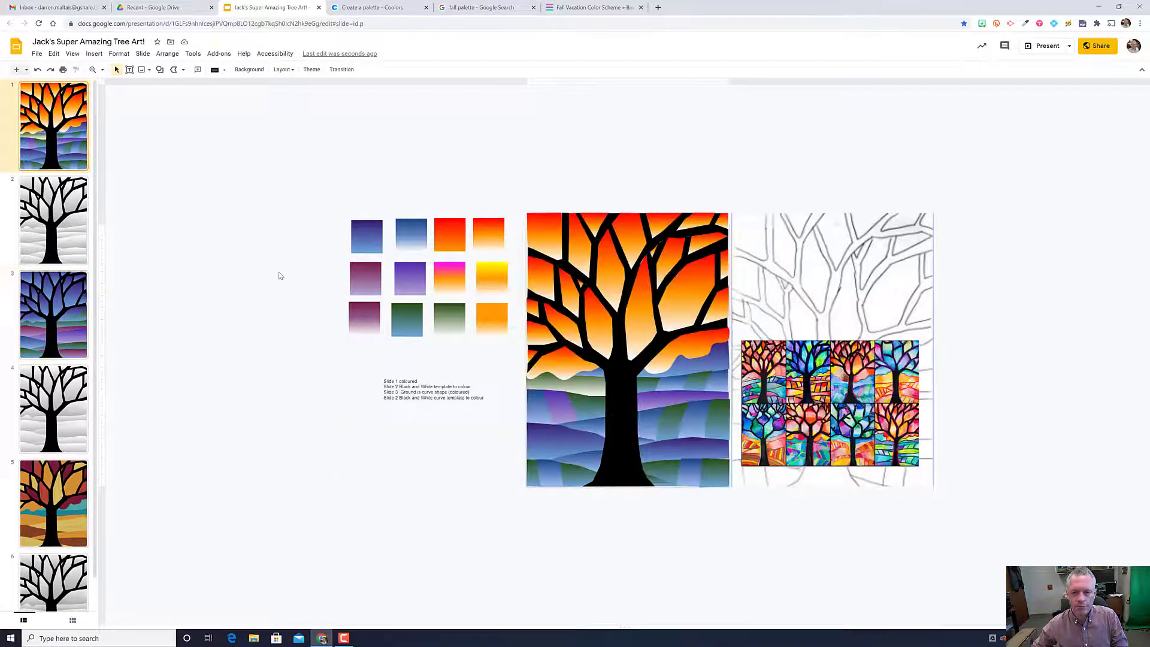
pyautogui.click(33, 510)
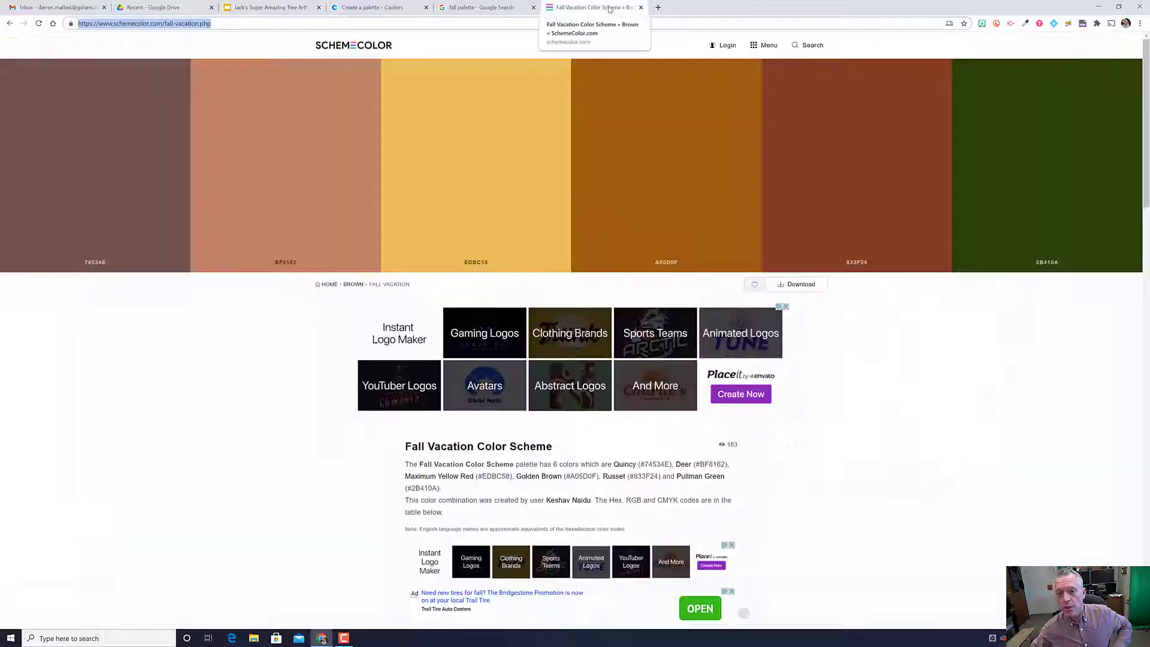
# Step: Copy the colour code 74534E from SchemeColor's Fall Vacation scheme and open coolors.co in a new browser tab
pyautogui.click(593, 7)
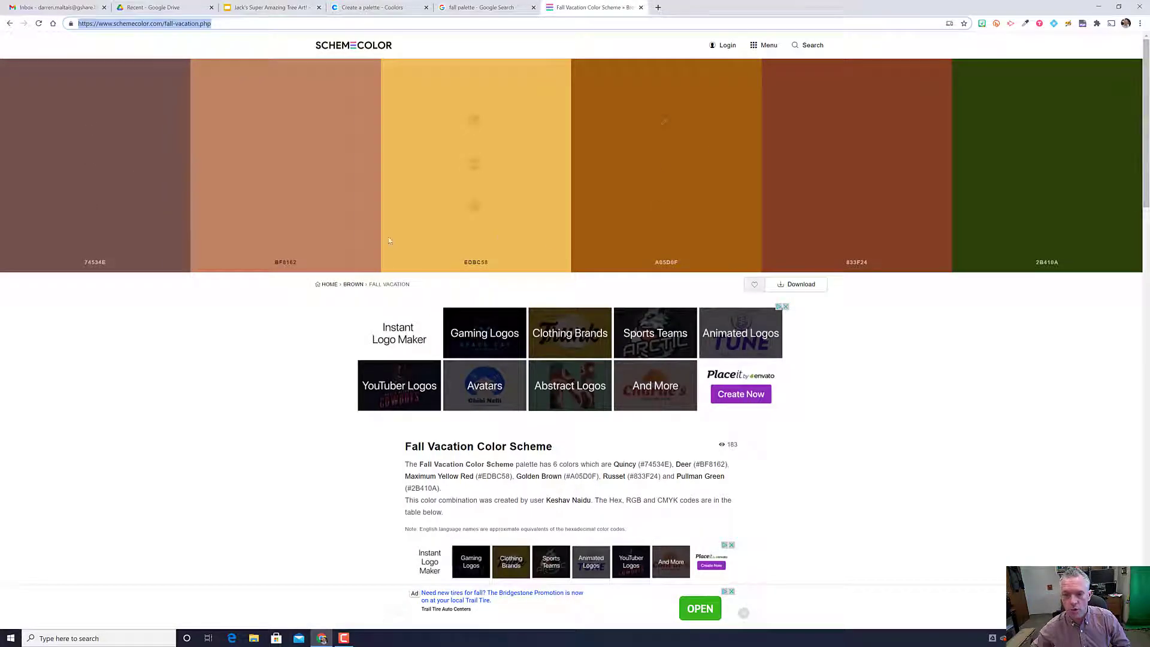
pyautogui.click(93, 207)
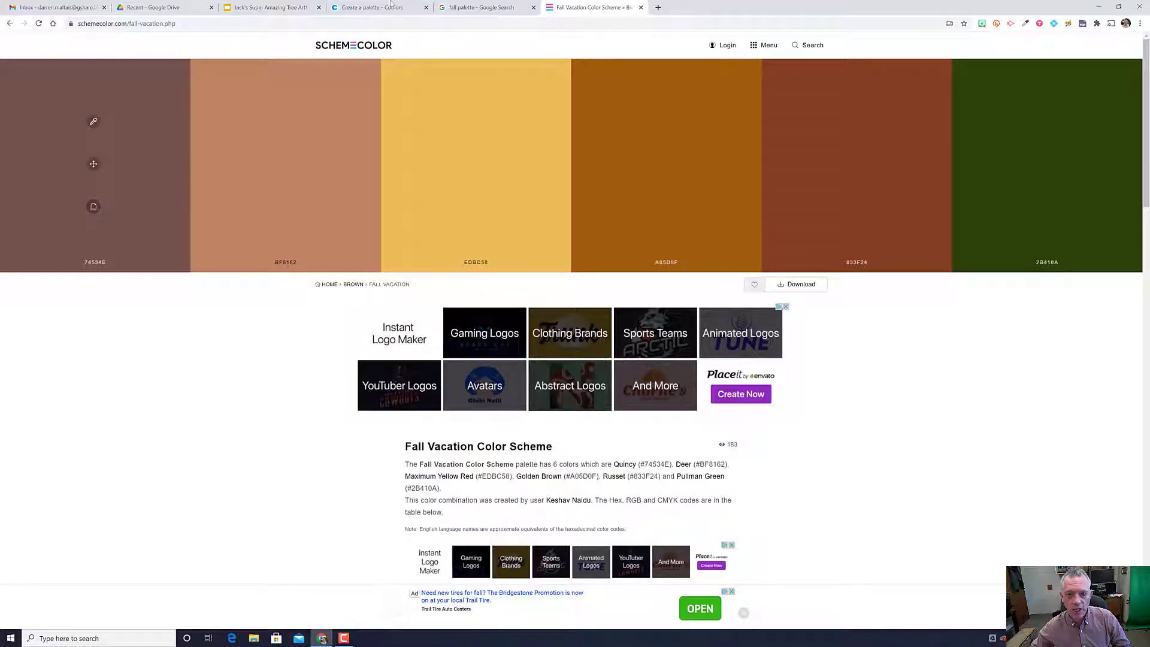
pyautogui.click(658, 8)
pyautogui.write('coolors.co')
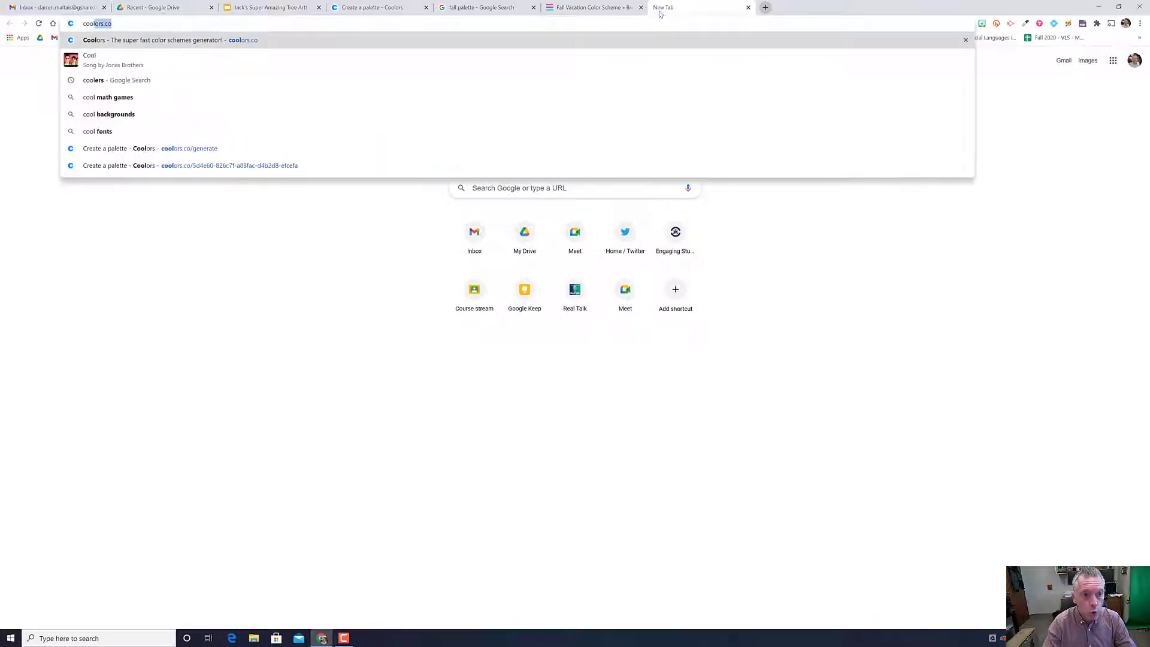
pyautogui.press('Return')
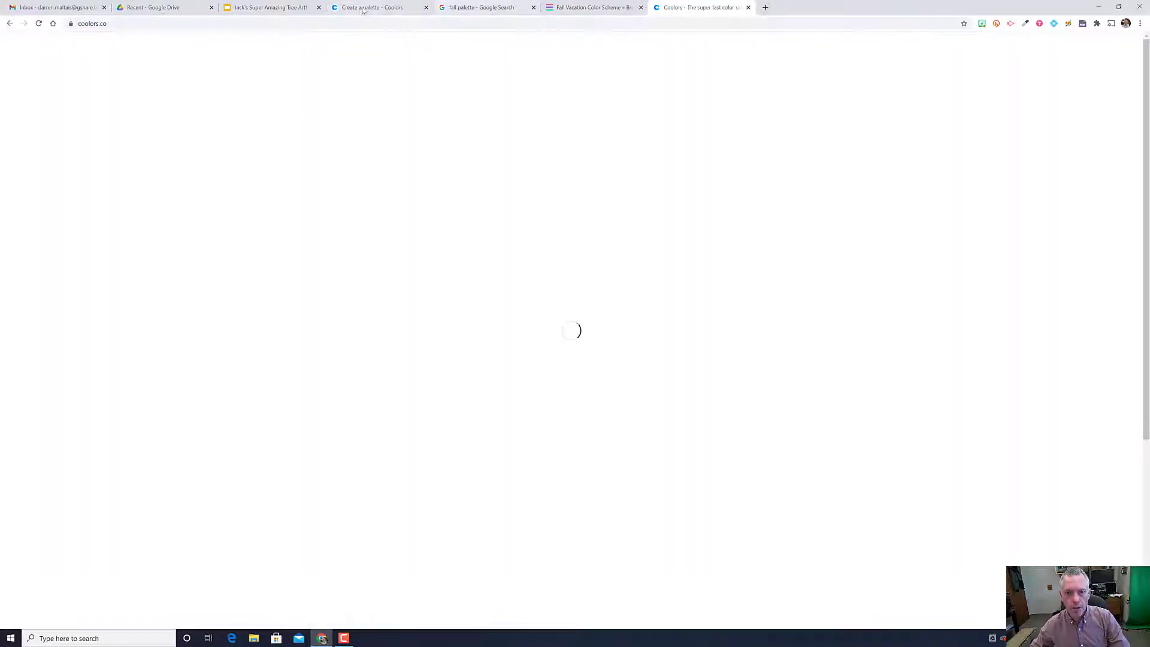
# Step: Generate a series of random colour palettes in the already open Coolors palette generator
pyautogui.click(384, 8)
pyautogui.press('space')
pyautogui.press('space')
pyautogui.press('space')
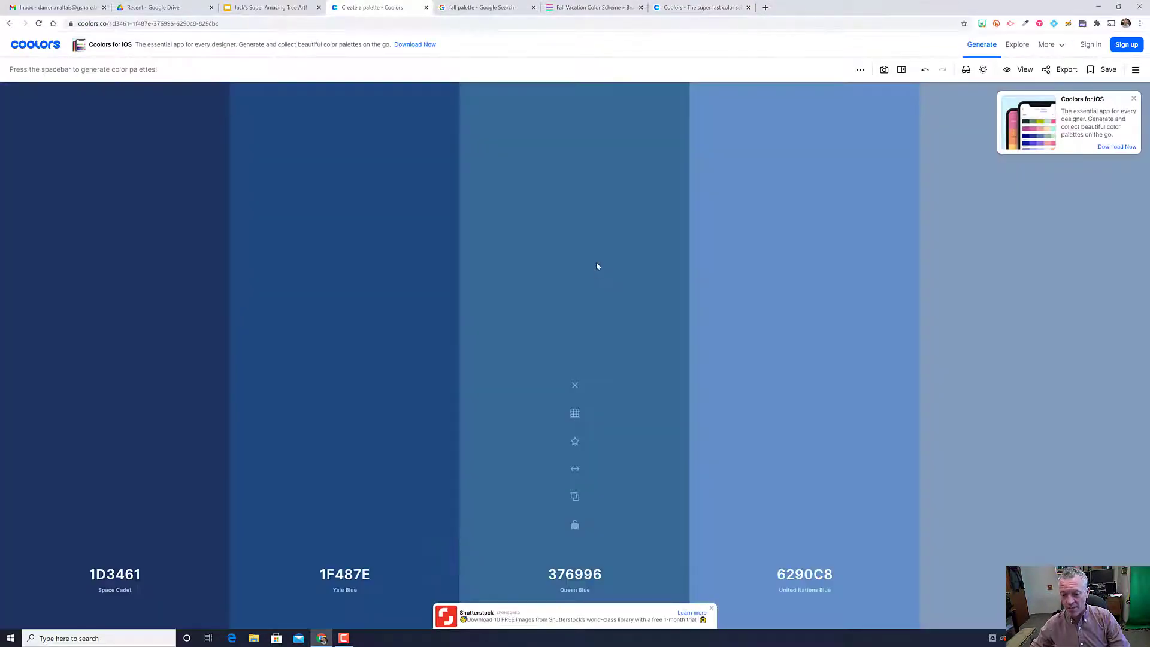
pyautogui.press('space')
pyautogui.press('space')
pyautogui.press('space')
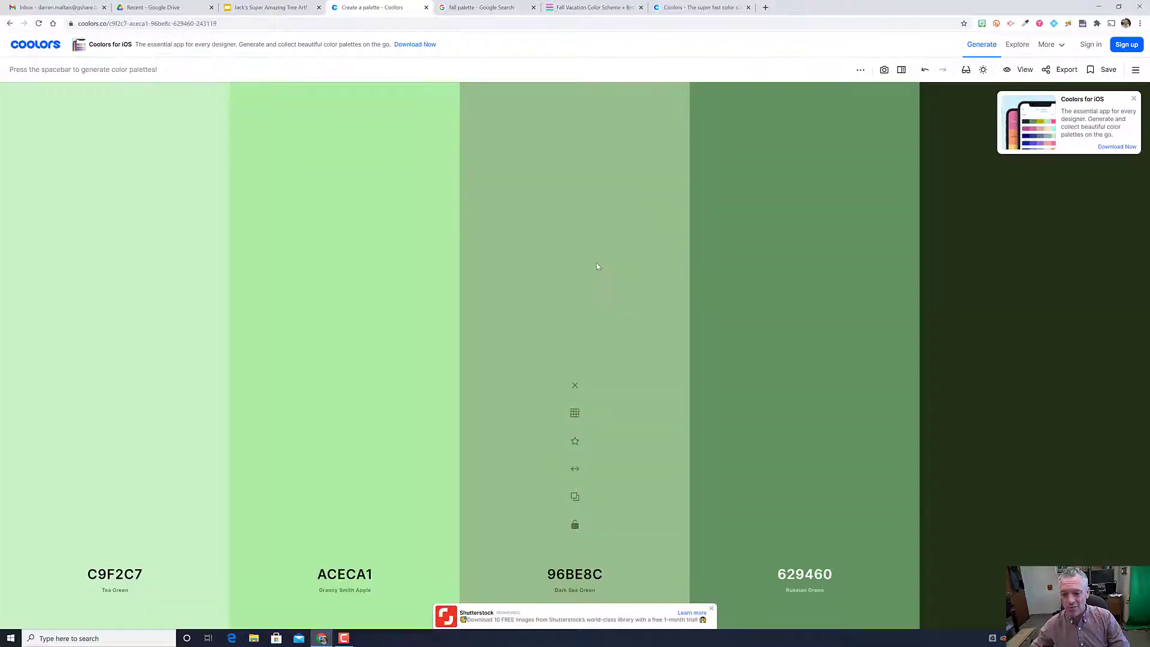
pyautogui.press('space')
pyautogui.press('space')
pyautogui.press('space')
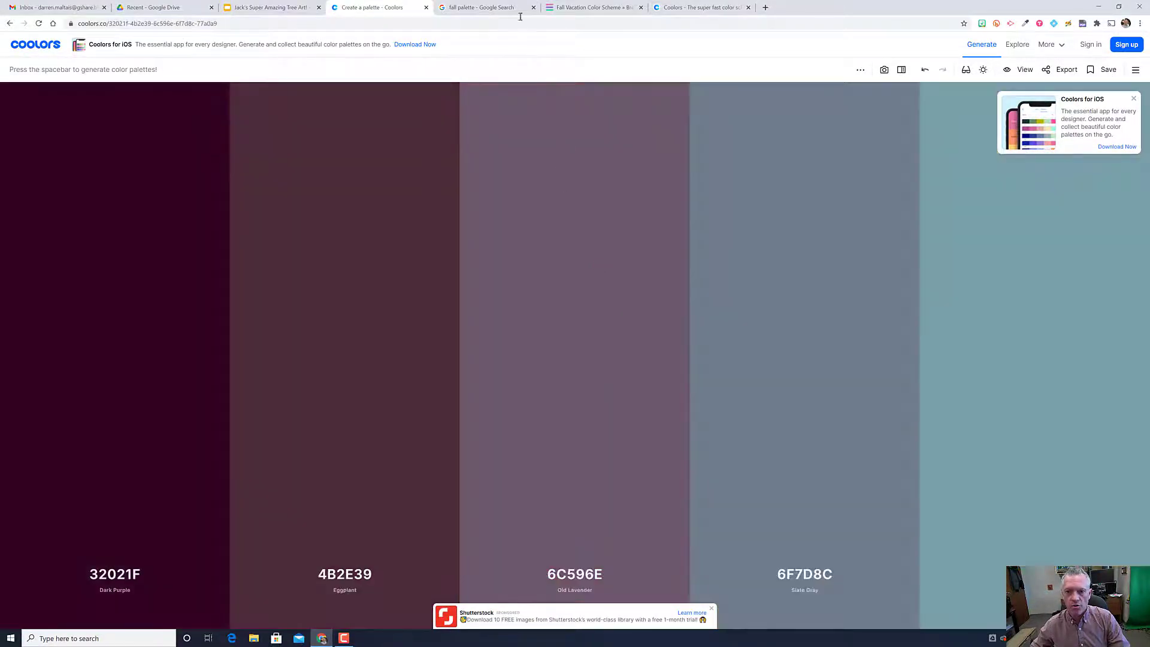
# Step: Try filling slide 5's dark red solid swatch with the custom colour A05D0F from SchemeColor's Fall Vacation scheme
pyautogui.click(504, 9)
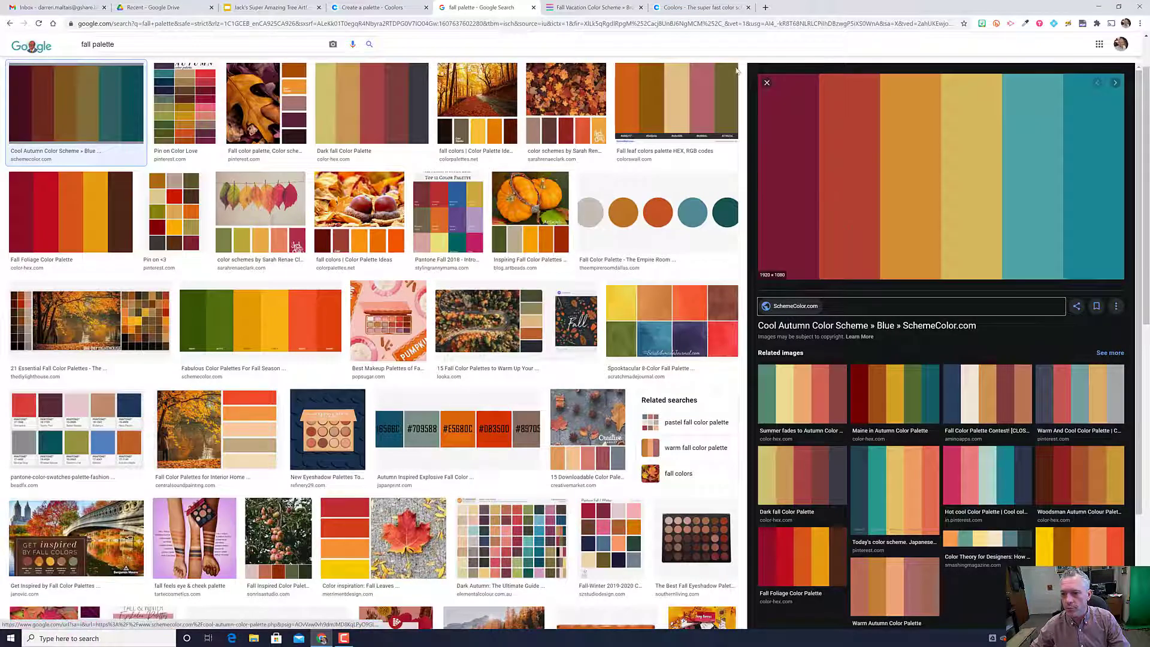
pyautogui.click(573, 8)
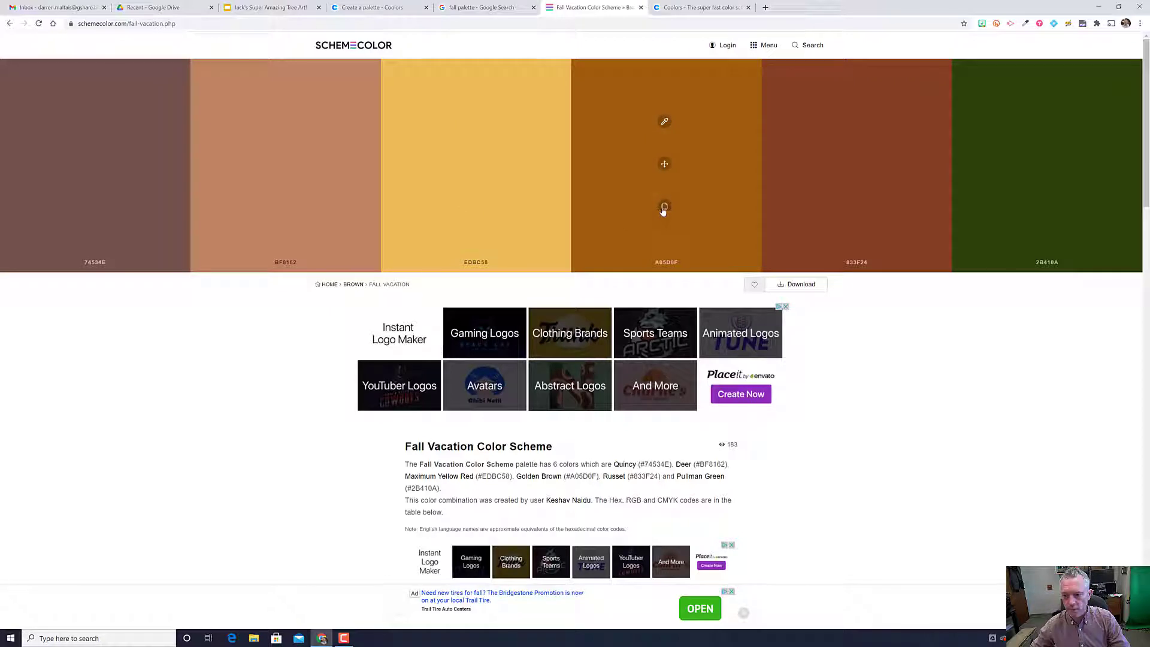
pyautogui.click(232, 8)
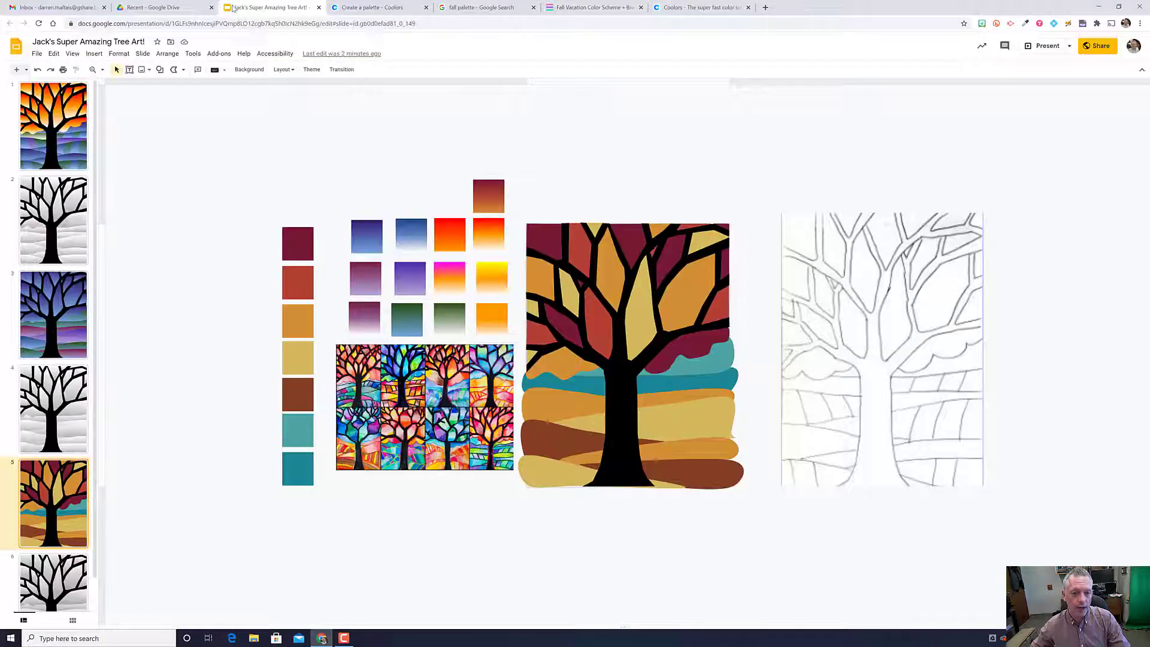
pyautogui.click(303, 243)
pyautogui.click(196, 71)
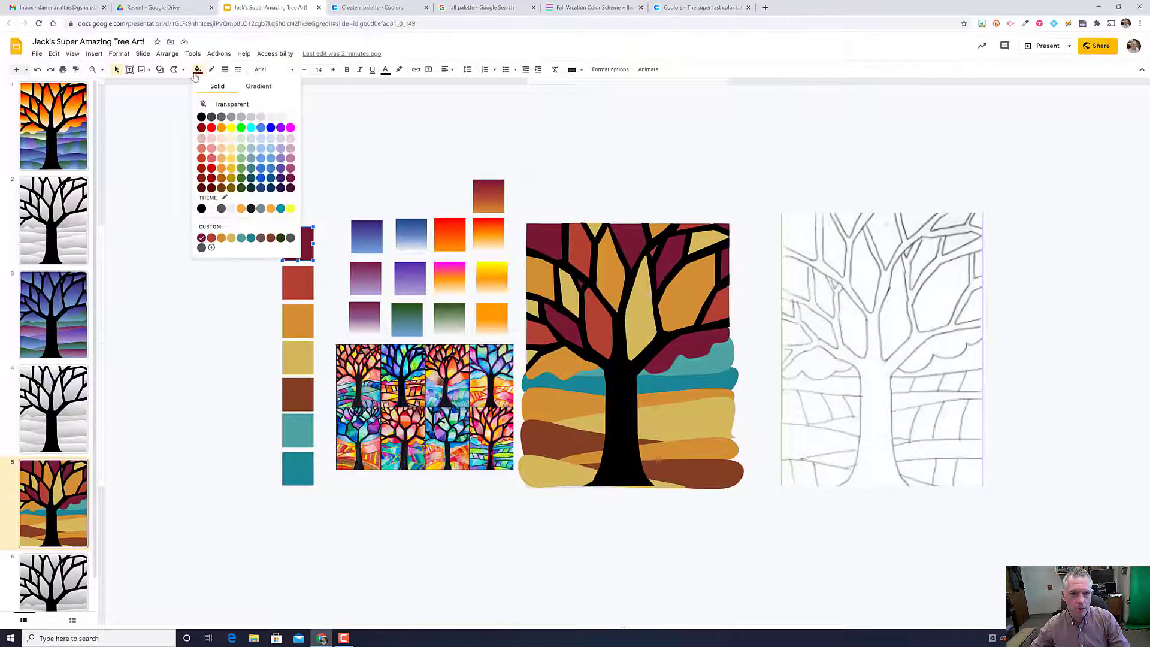
pyautogui.click(212, 247)
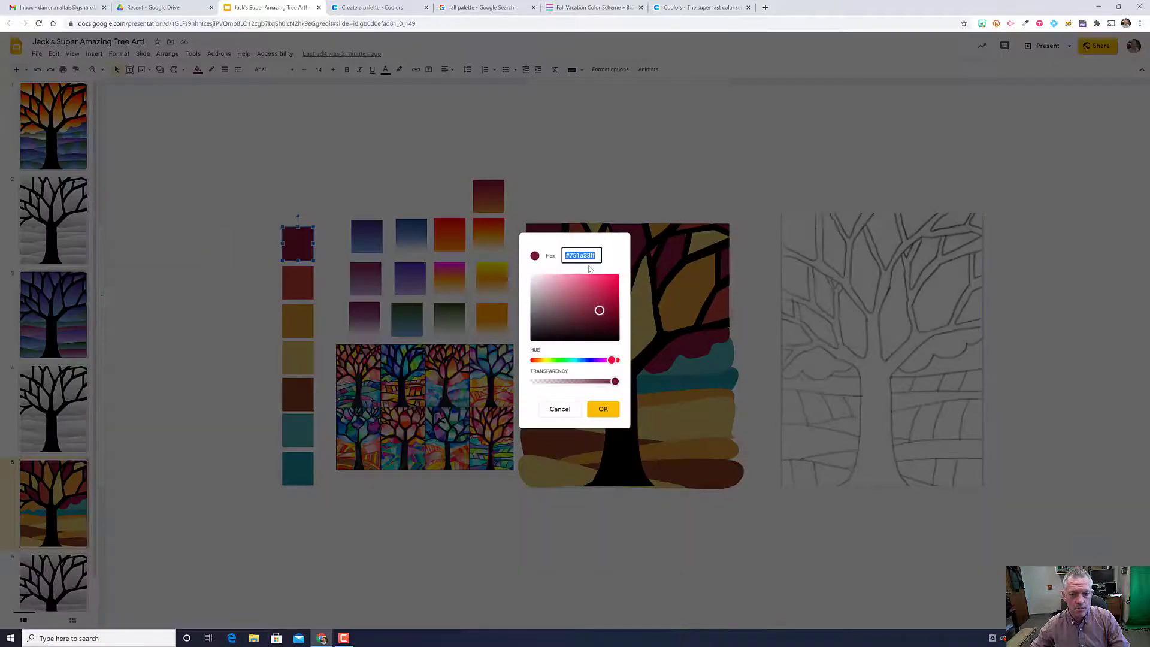
pyautogui.hotkey('ctrl', 'v')
pyautogui.click(603, 409)
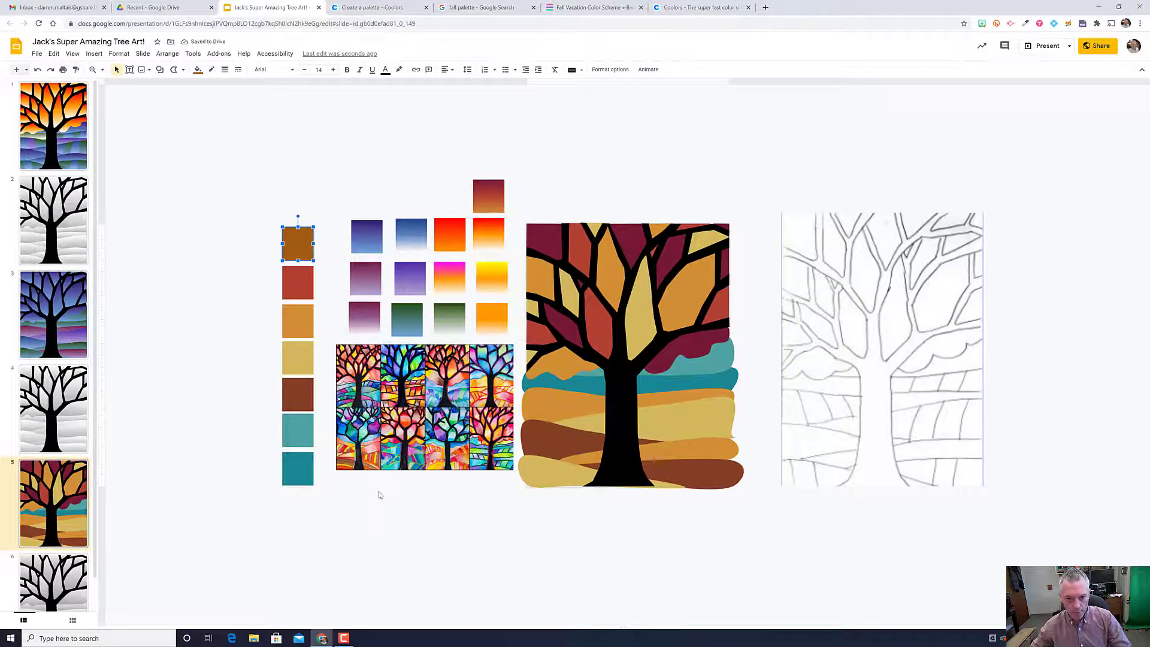
# Step: Undo the golden brown fill on the solid swatch and check its fill colour options again
pyautogui.hotkey('ctrl', 'z')
pyautogui.click(406, 164)
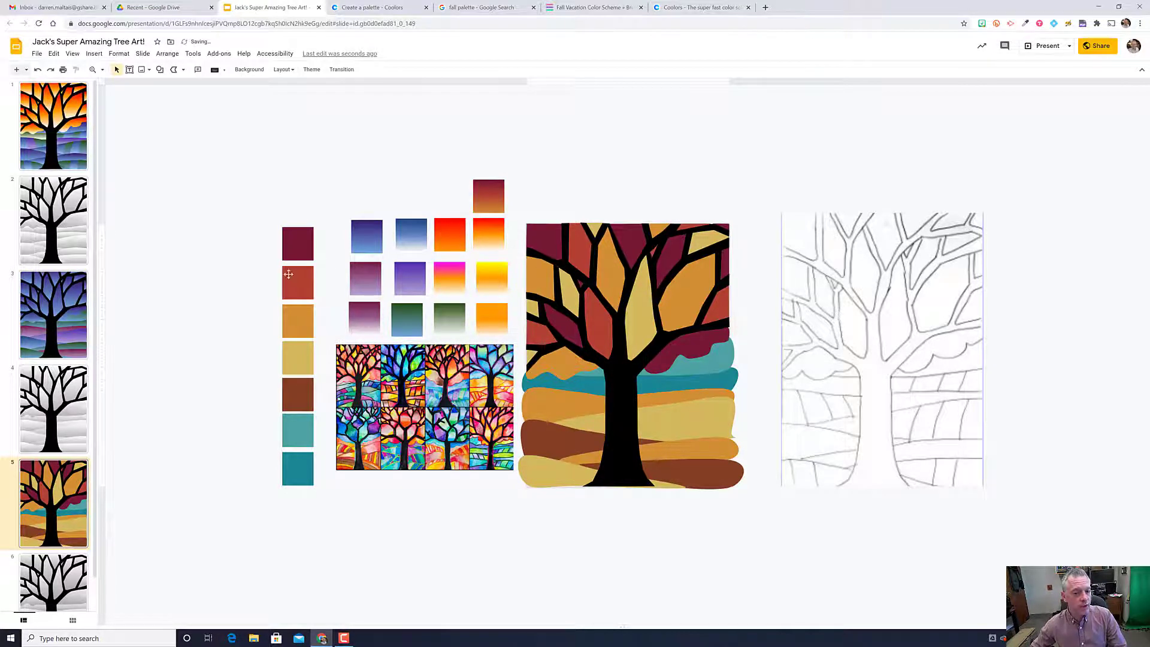
pyautogui.click(294, 243)
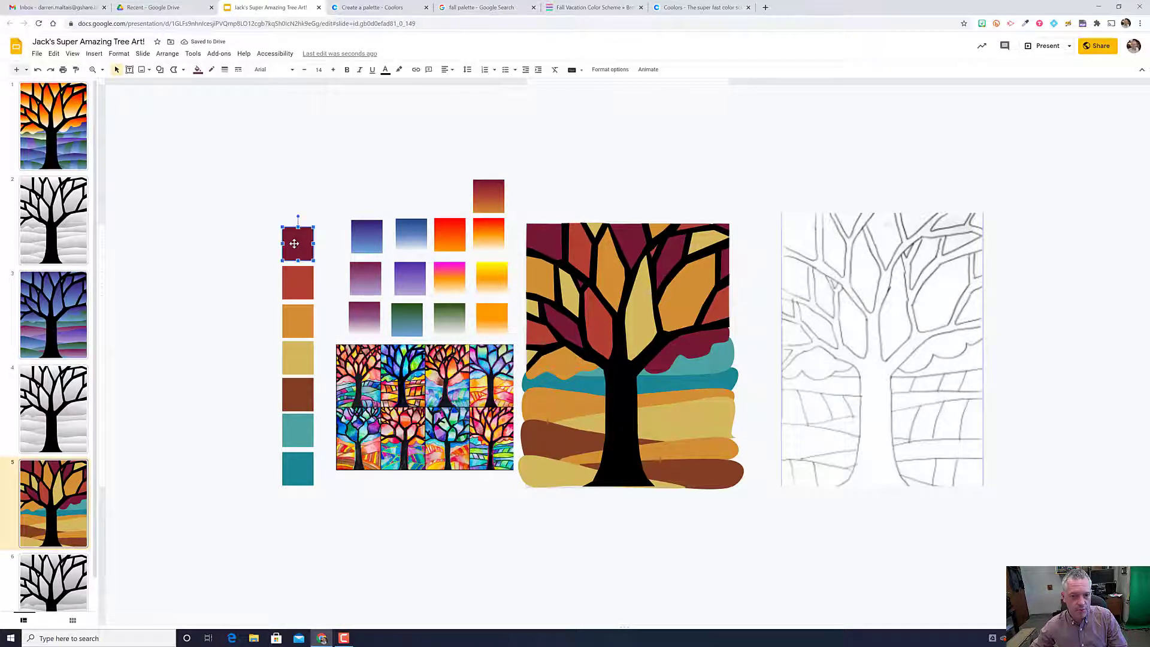
pyautogui.click(197, 70)
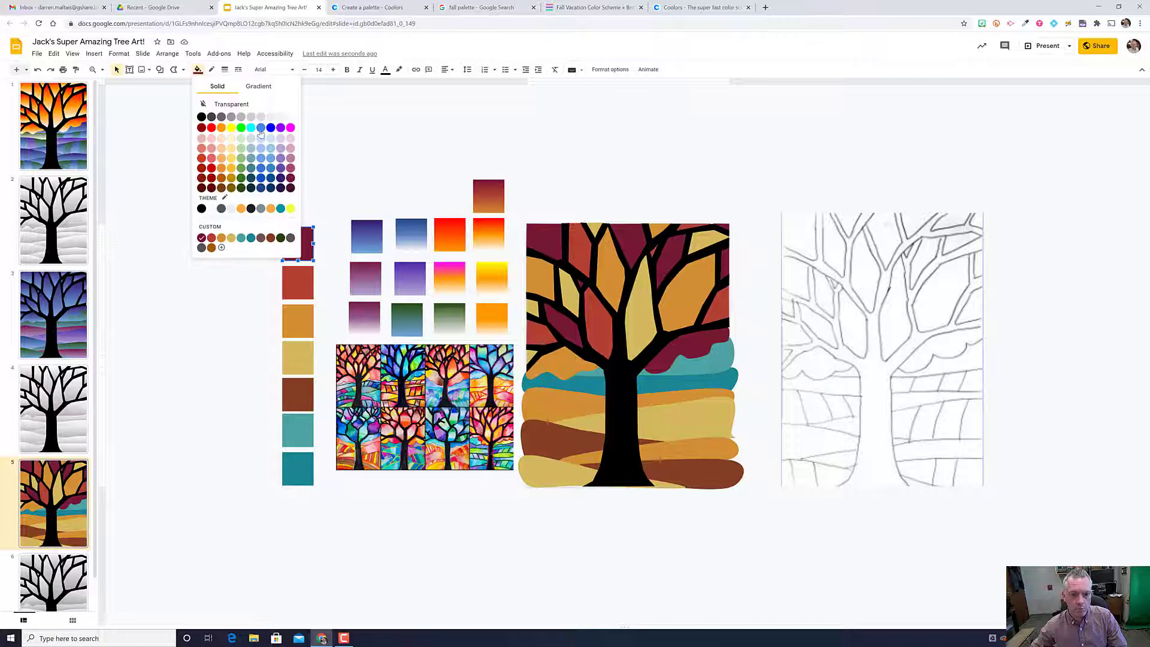
pyautogui.click(700, 7)
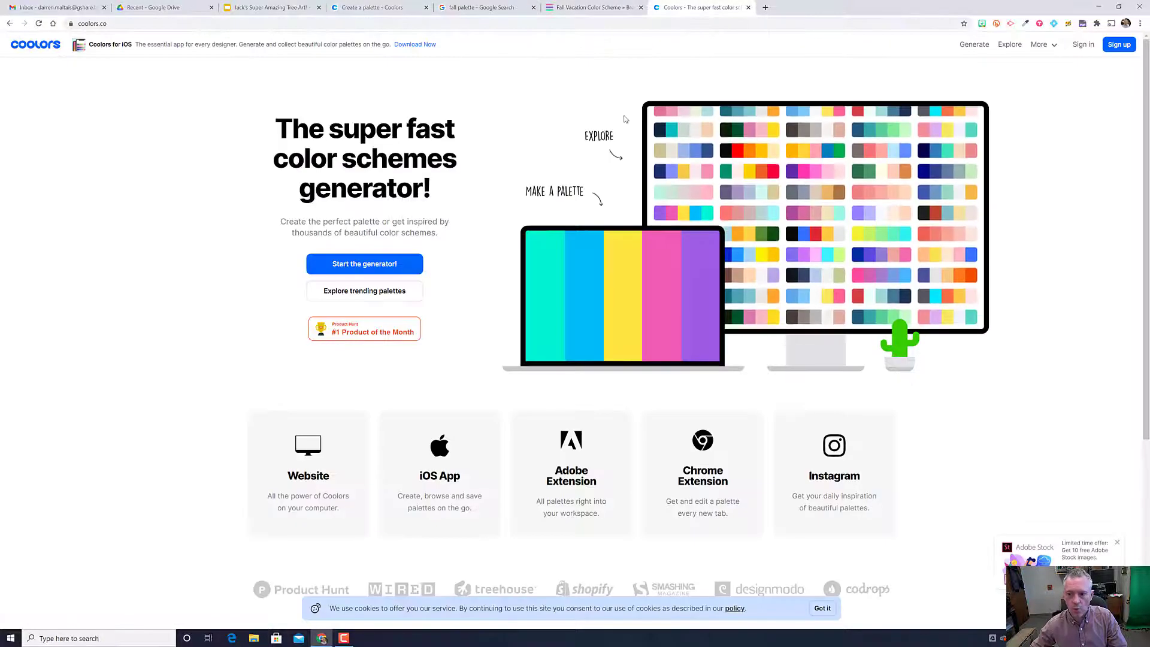
# Step: Return to the Google Slides presentation and duplicate the dark red-to-orange gradient swatch, placing the copy directly beside the original
pyautogui.click(266, 7)
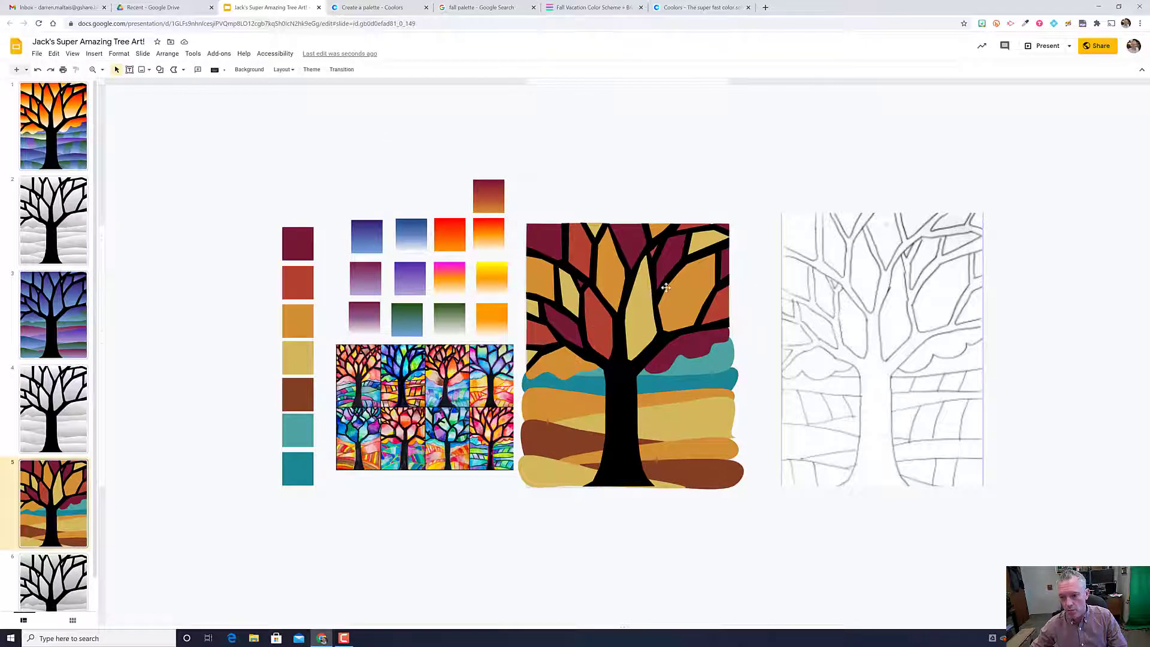
pyautogui.click(484, 197)
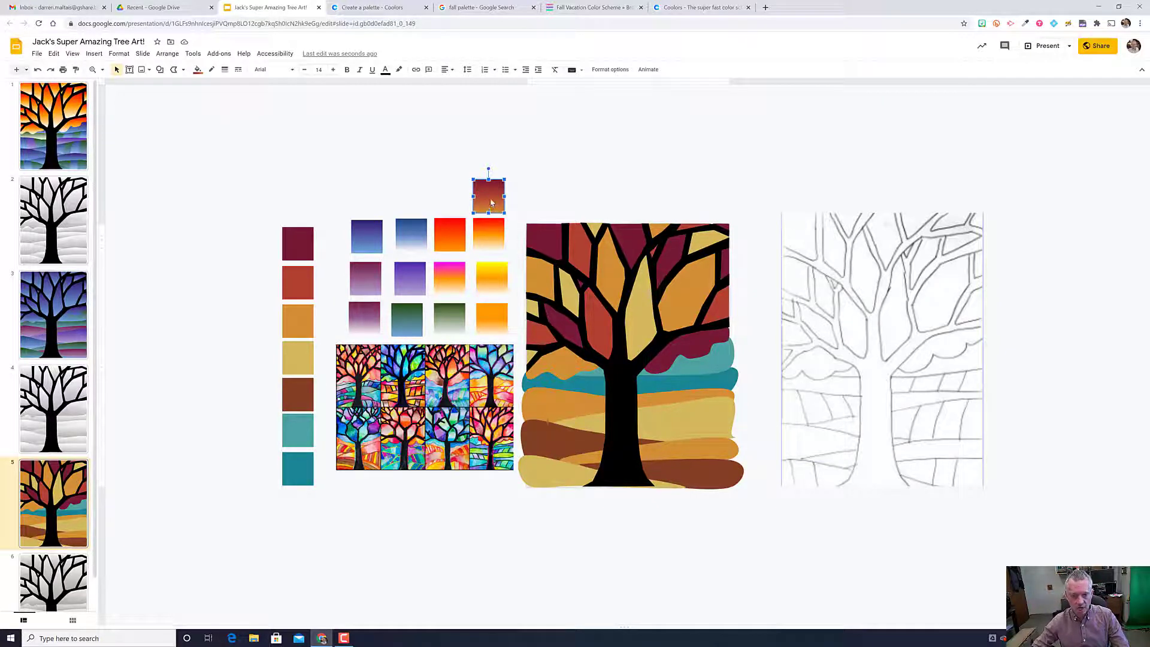
pyautogui.moveTo(492, 204); pyautogui.dragTo(453, 203)
pyautogui.click(469, 165)
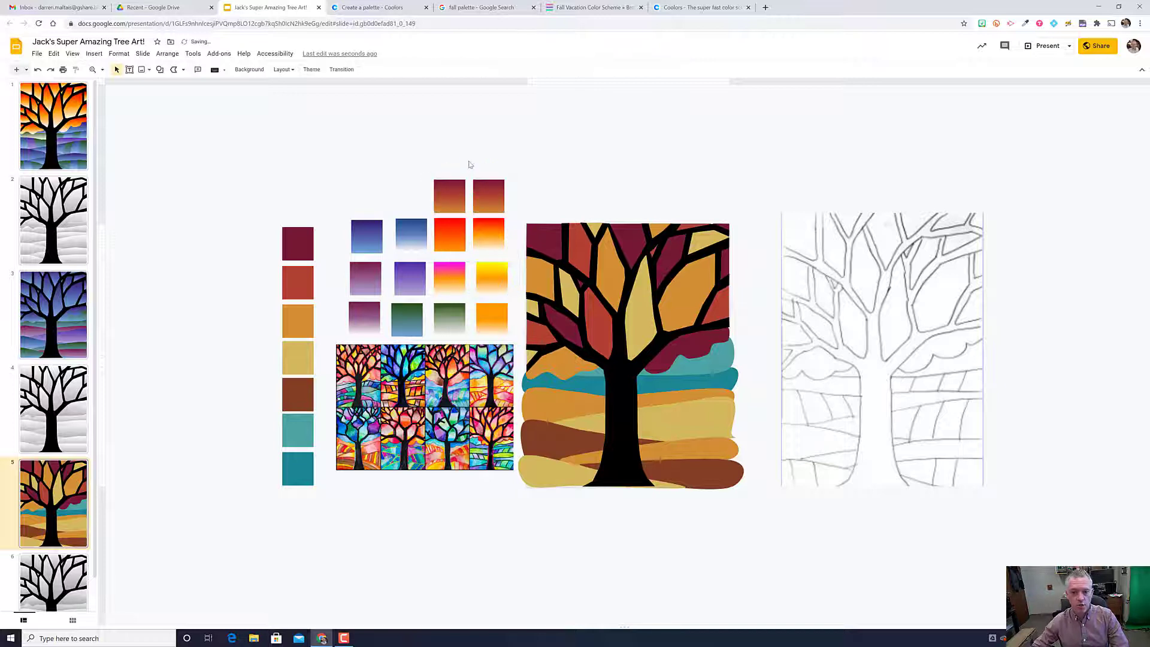
# Step: Open a custom gradient fill for the copied swatch and remove its middle gradient stop
pyautogui.click(449, 204)
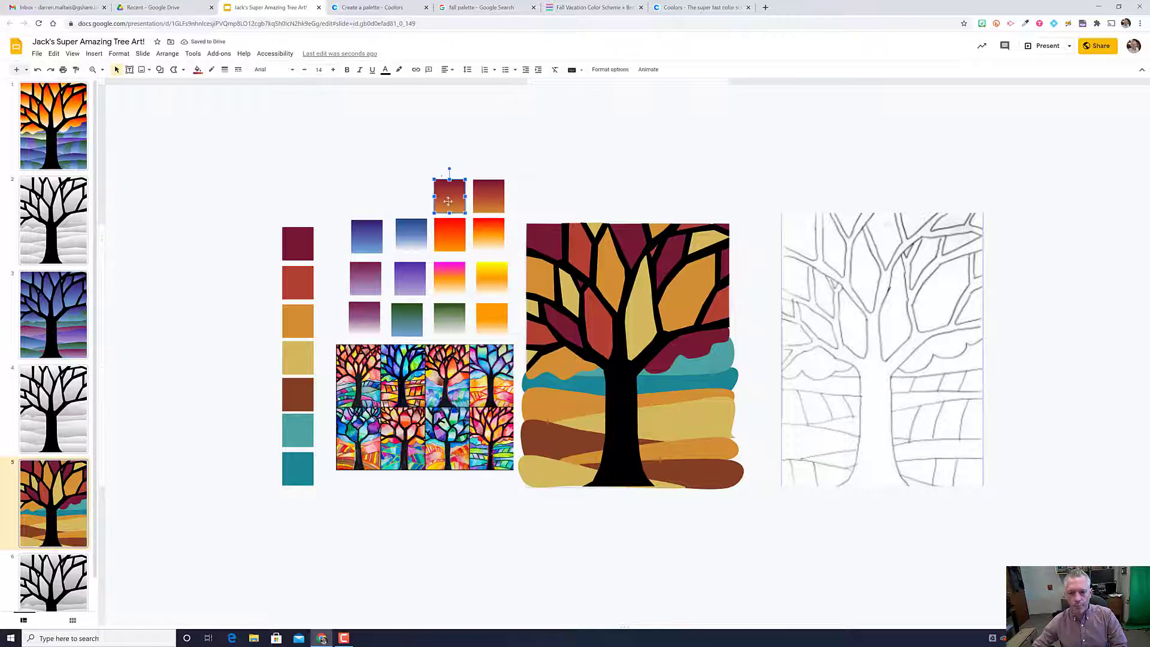
pyautogui.click(198, 69)
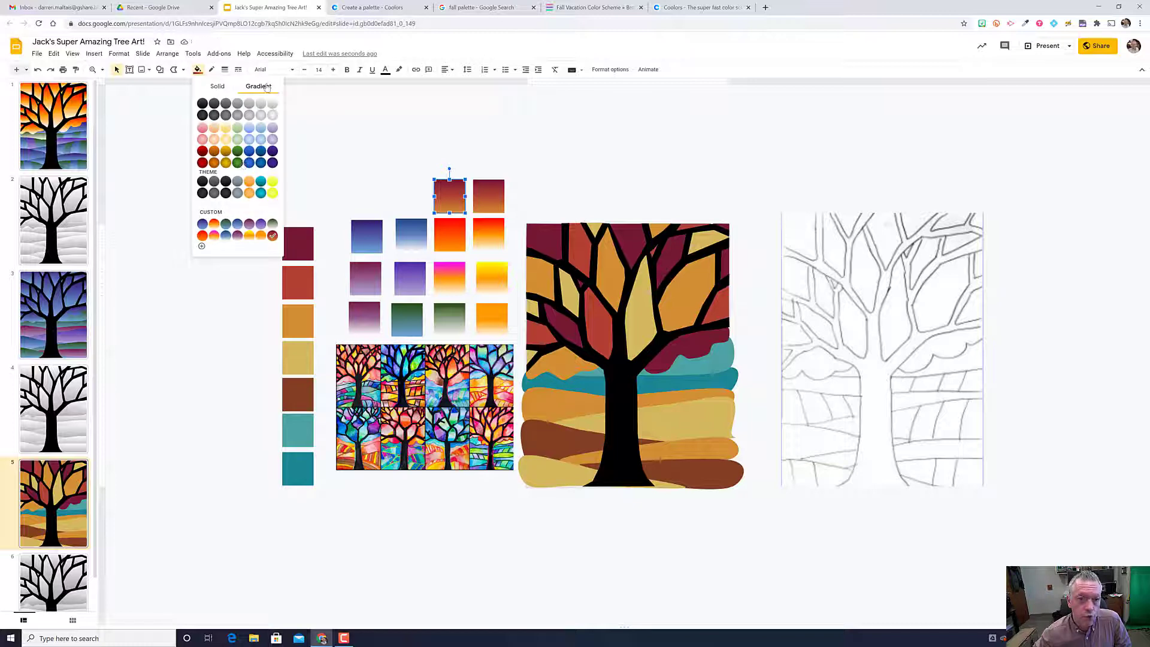
pyautogui.click(202, 246)
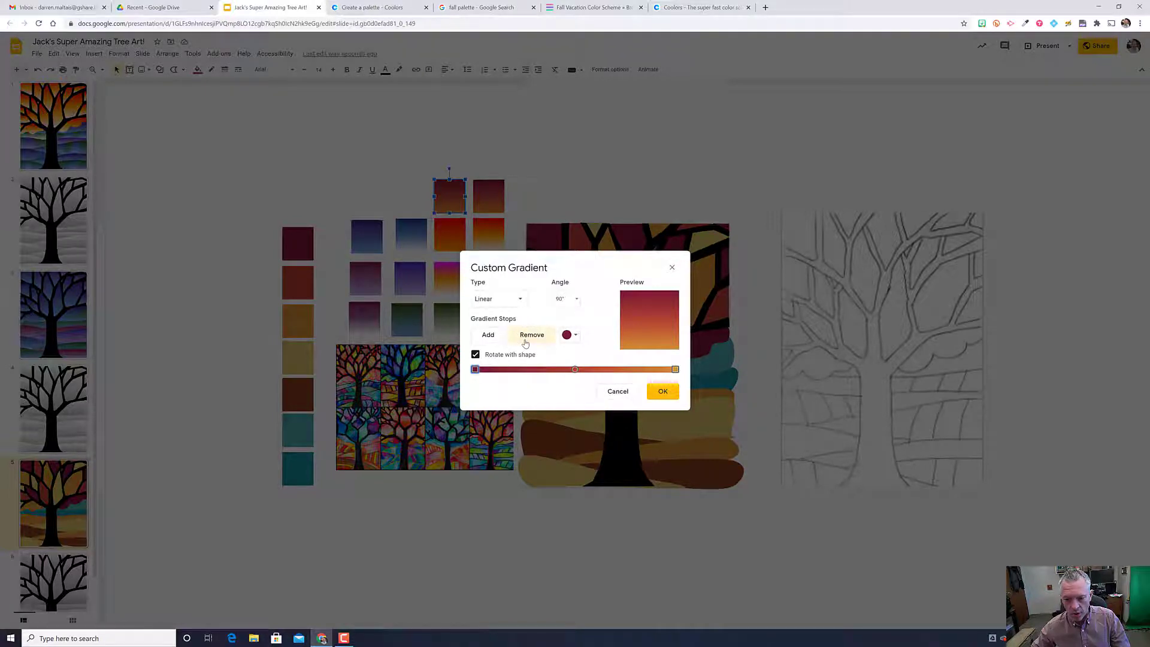
pyautogui.click(575, 369)
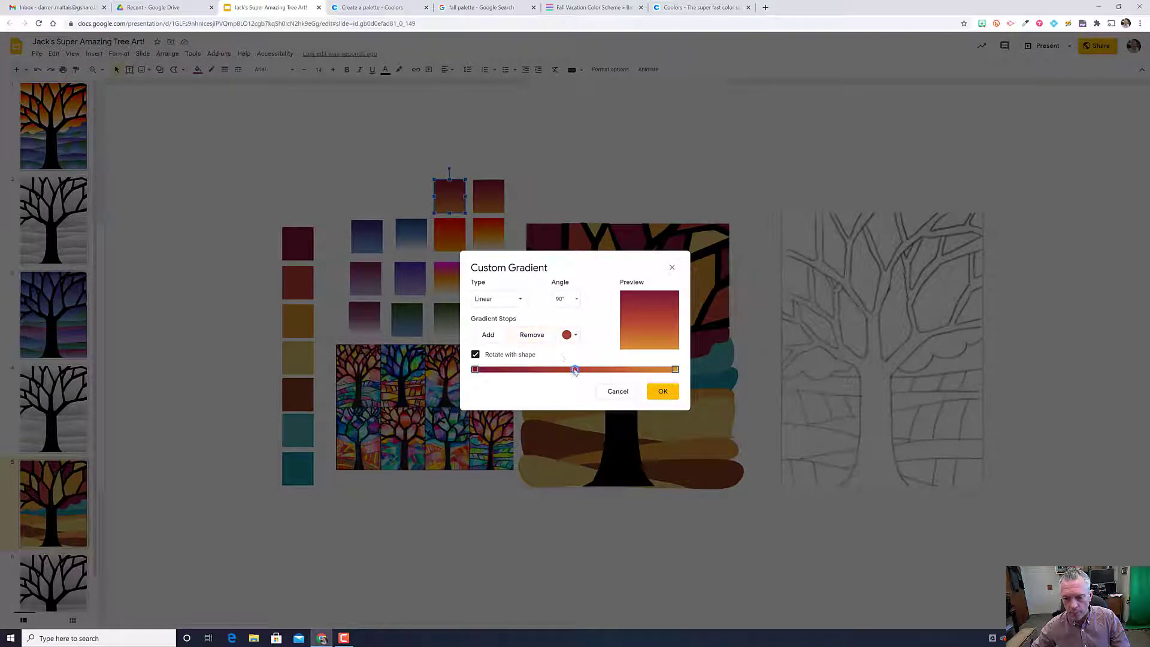
pyautogui.click(542, 339)
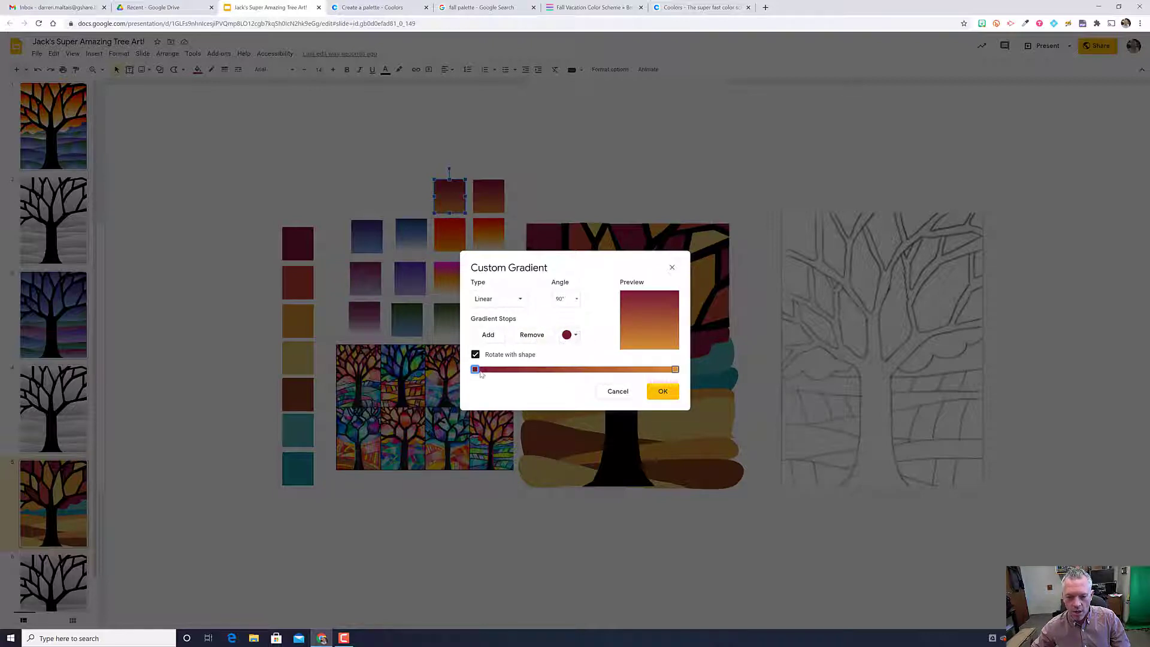
# Step: Set the copied swatch's first gradient stop to dark red and its last stop to white
pyautogui.click(569, 335)
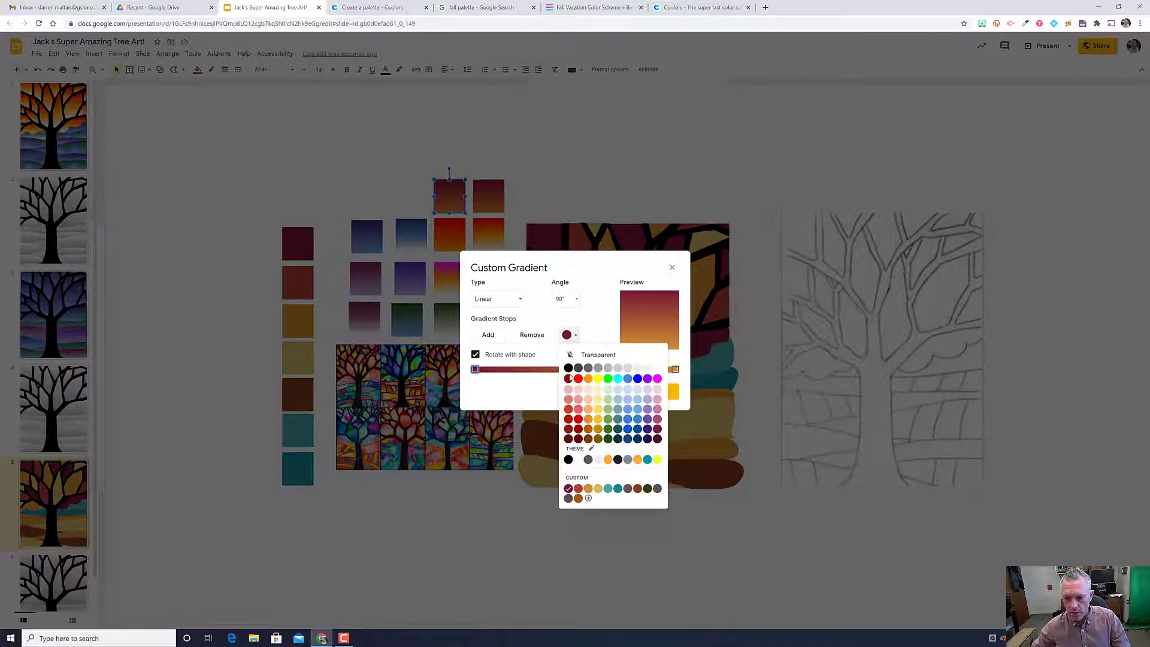
pyautogui.click(570, 379)
pyautogui.click(675, 370)
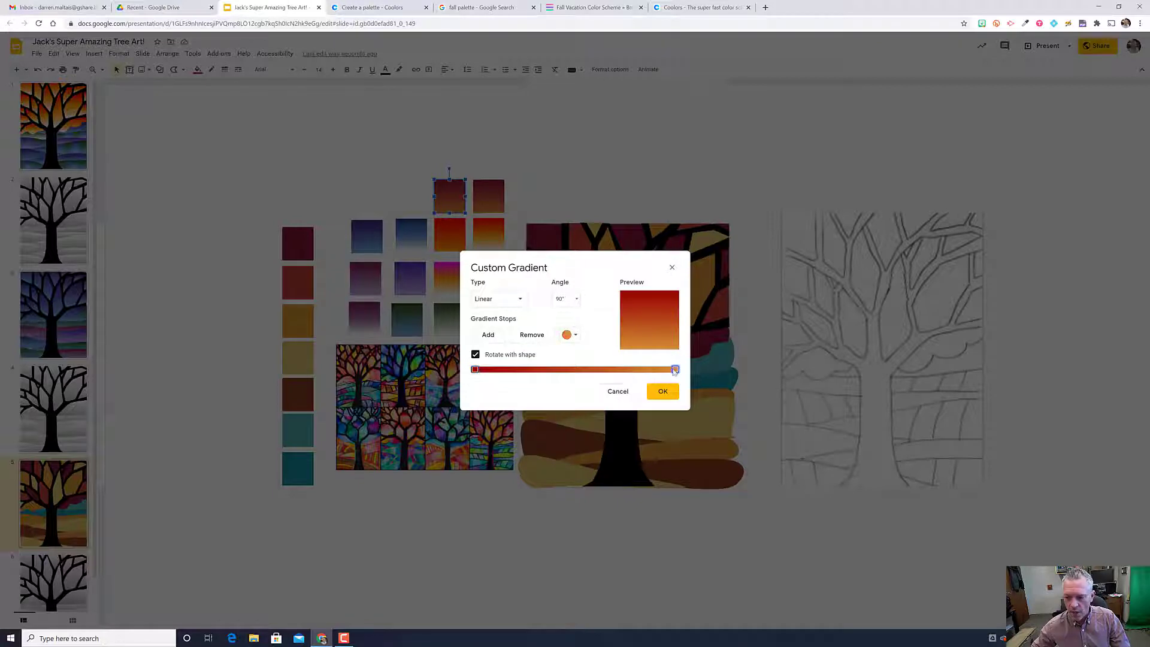
pyautogui.click(569, 335)
pyautogui.click(662, 373)
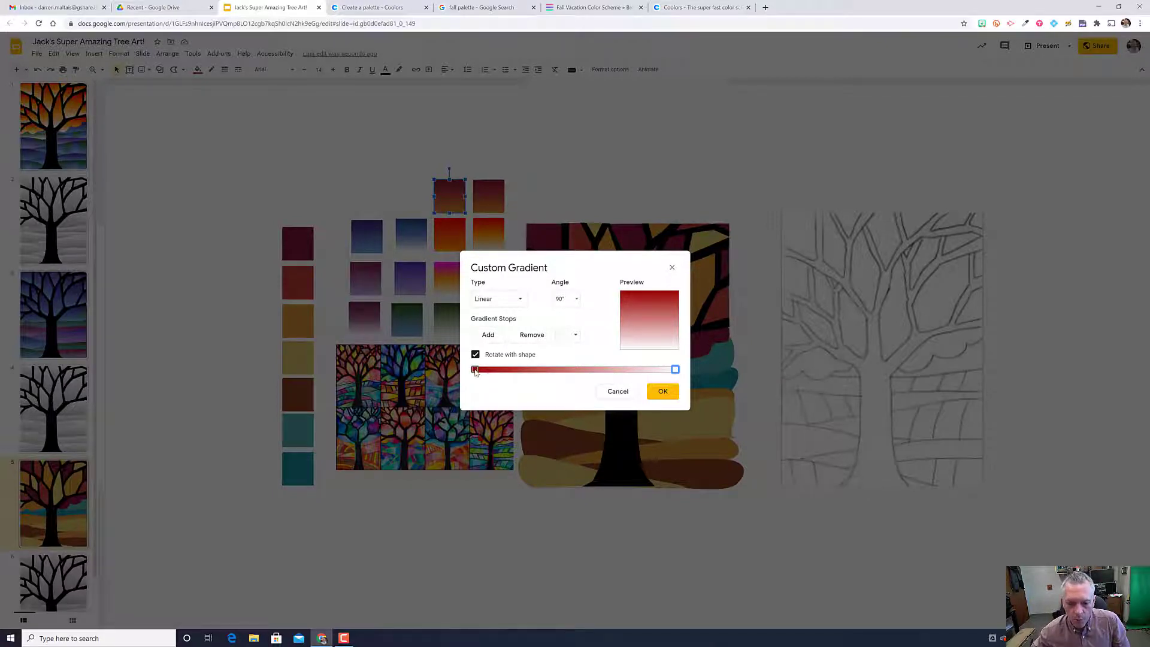
# Step: Reapply dark red to the first gradient stop and add a middle stop coloured orange
pyautogui.click(475, 370)
pyautogui.click(566, 335)
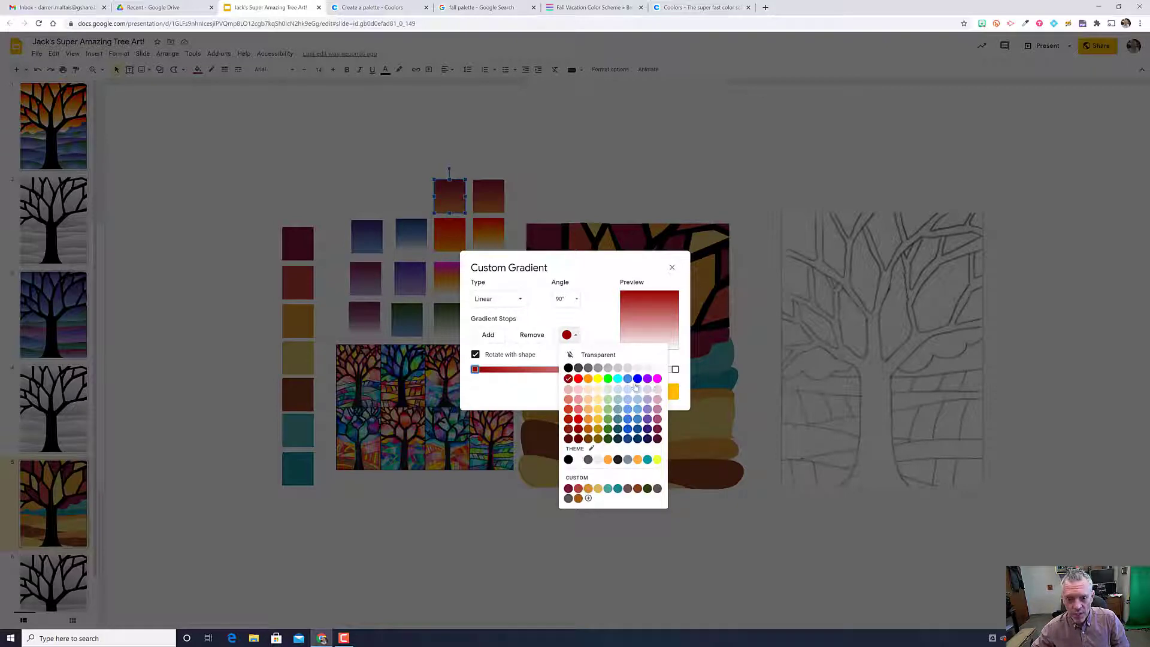
pyautogui.click(570, 381)
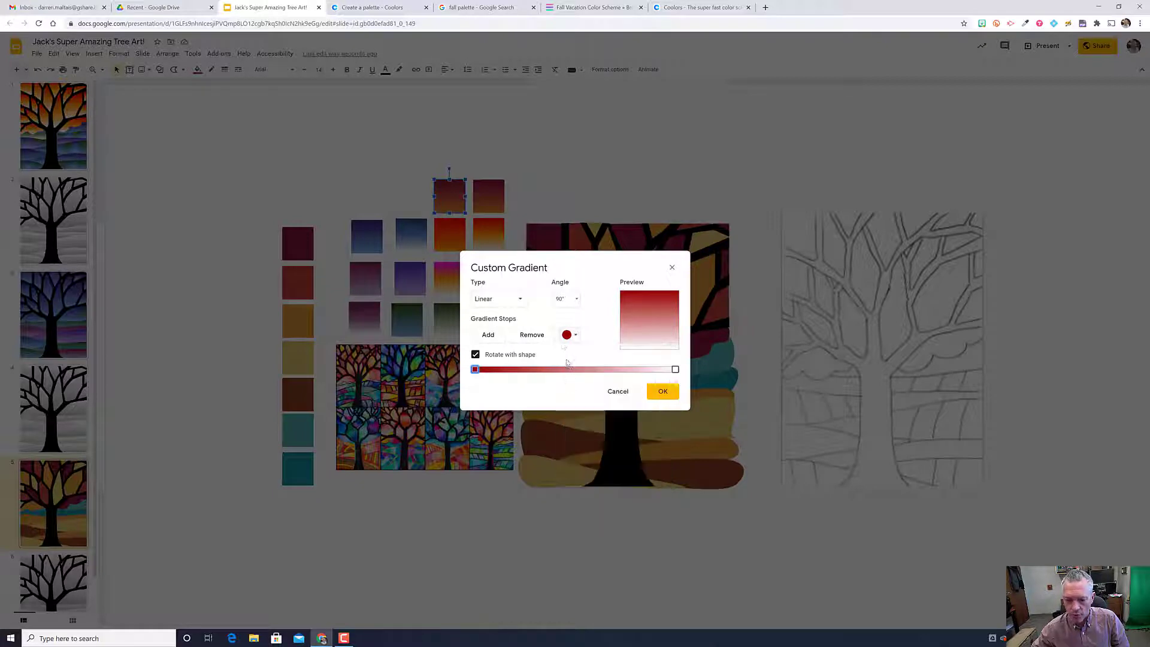
pyautogui.click(499, 340)
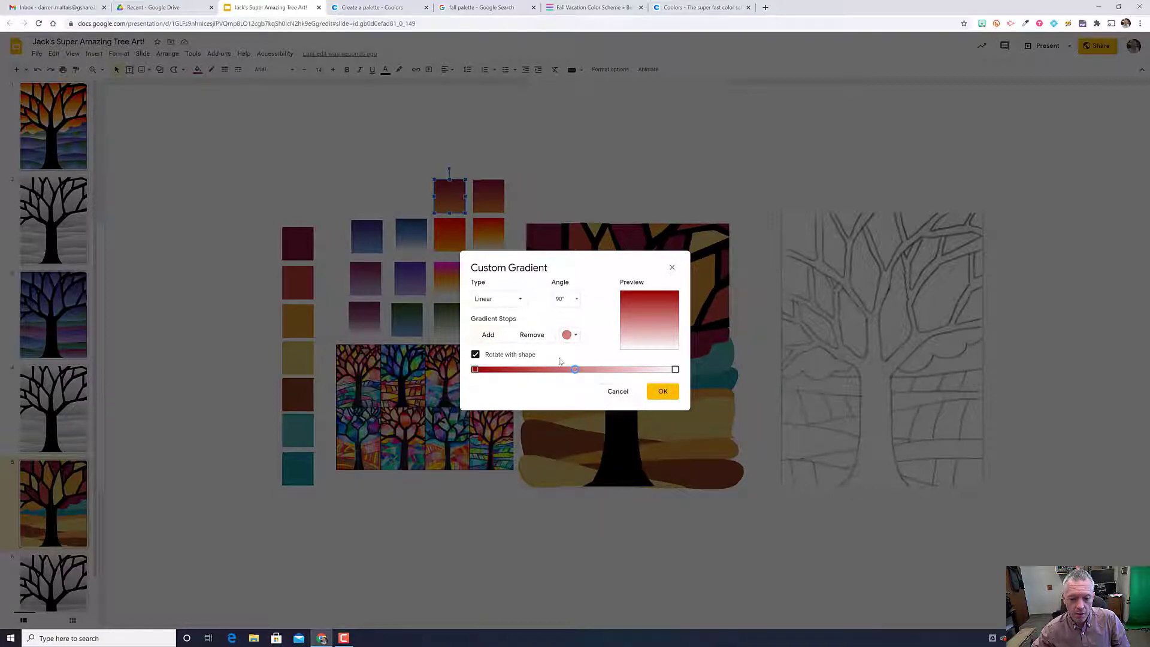
pyautogui.click(572, 336)
pyautogui.click(587, 379)
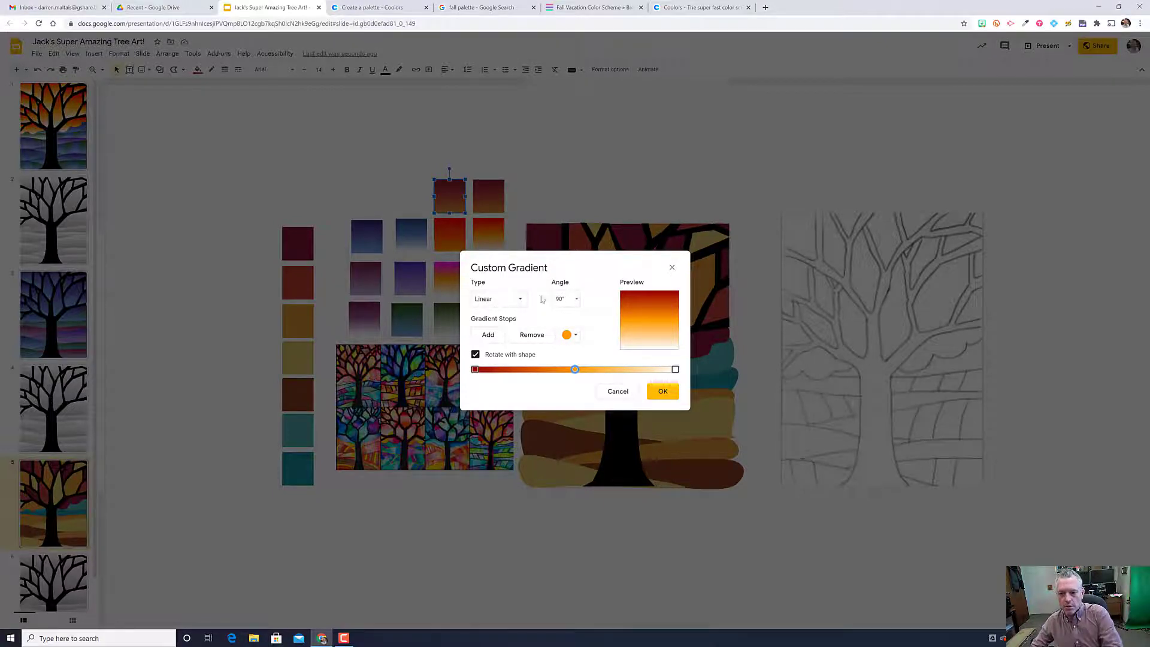
# Step: Try the radial gradient type, return to linear, and check the available angle options
pyautogui.click(519, 301)
pyautogui.click(491, 339)
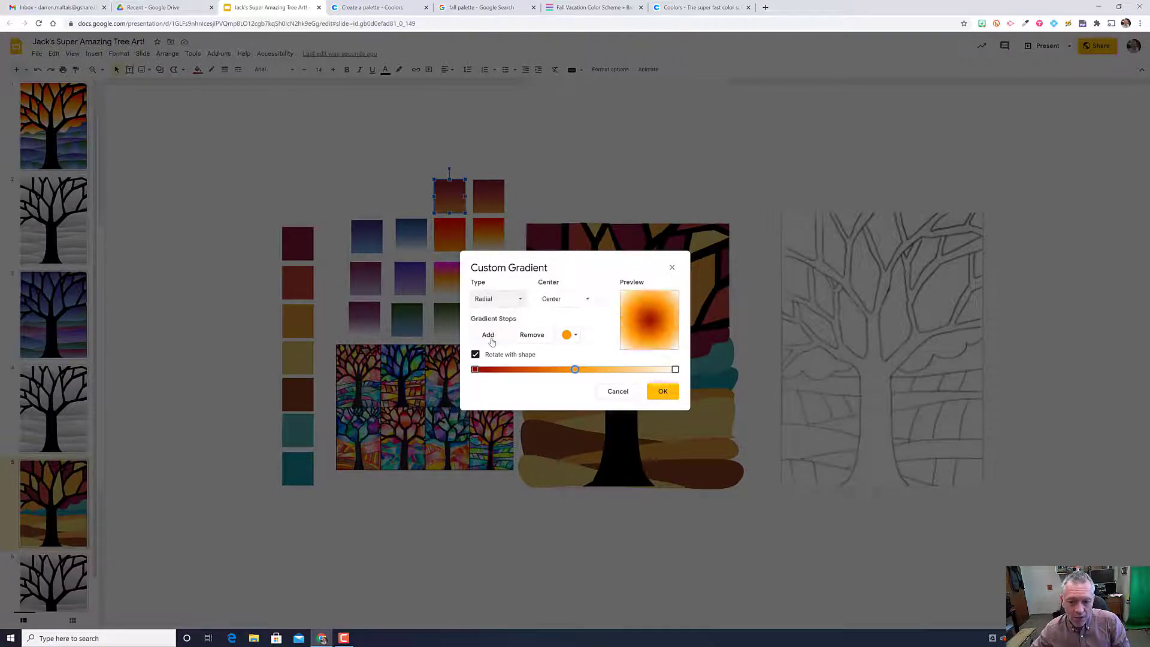
pyautogui.click(510, 300)
pyautogui.click(495, 317)
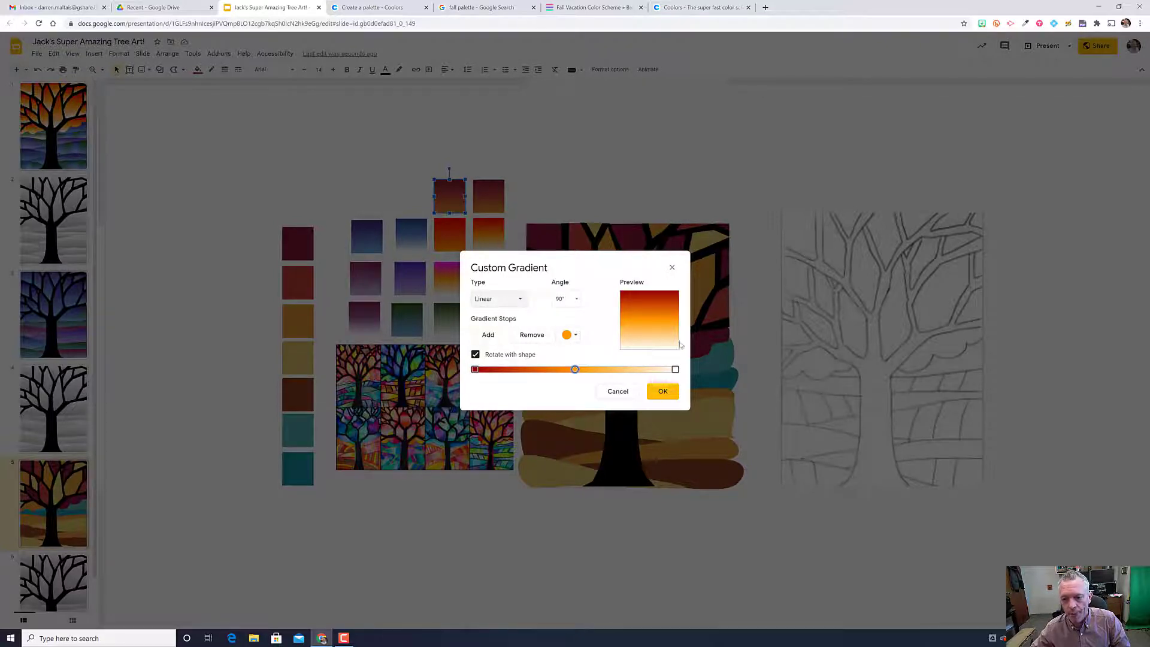
pyautogui.click(576, 300)
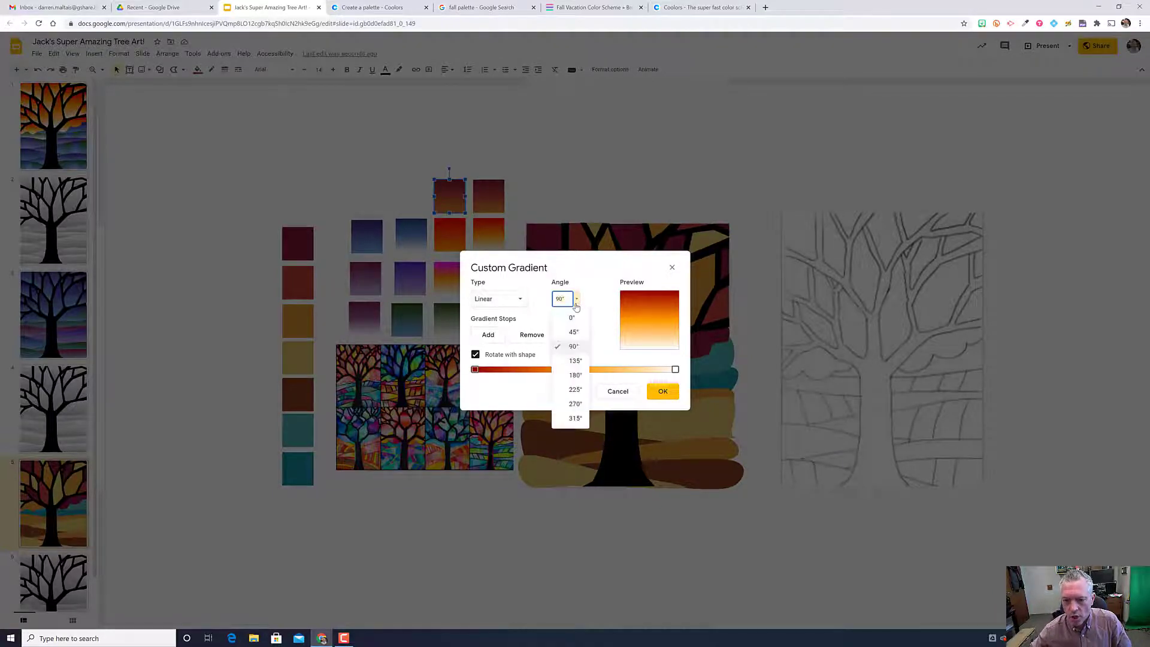
pyautogui.click(569, 182)
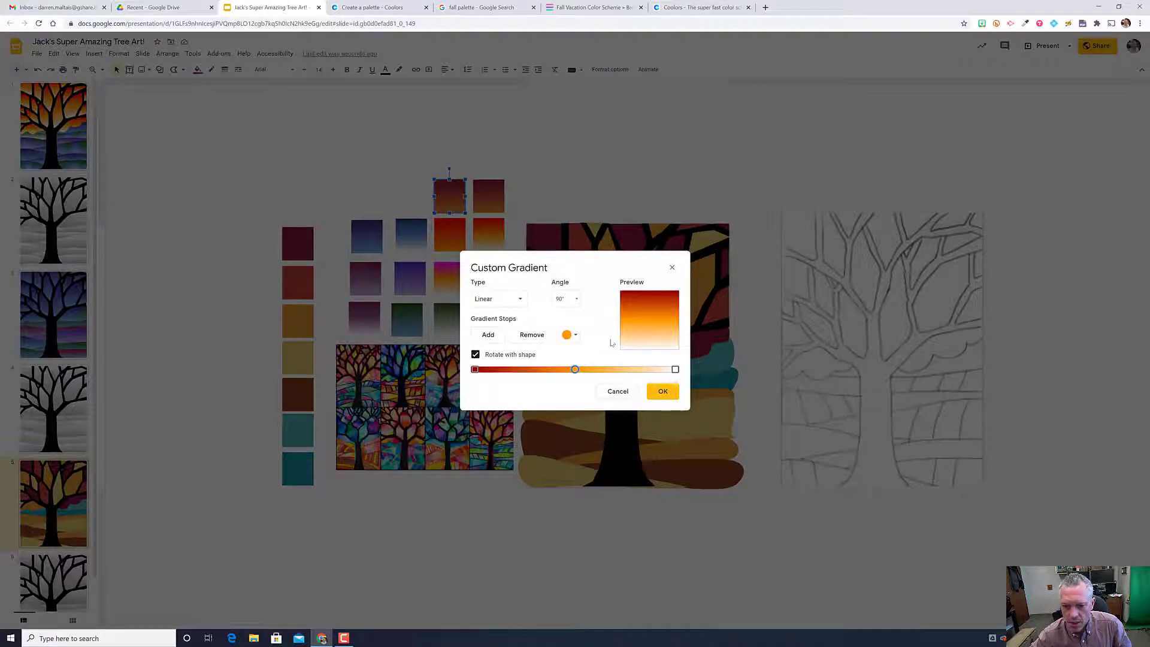
# Step: Apply the custom gradient to the swatch and copy the finished swatch onto slide 6
pyautogui.click(662, 392)
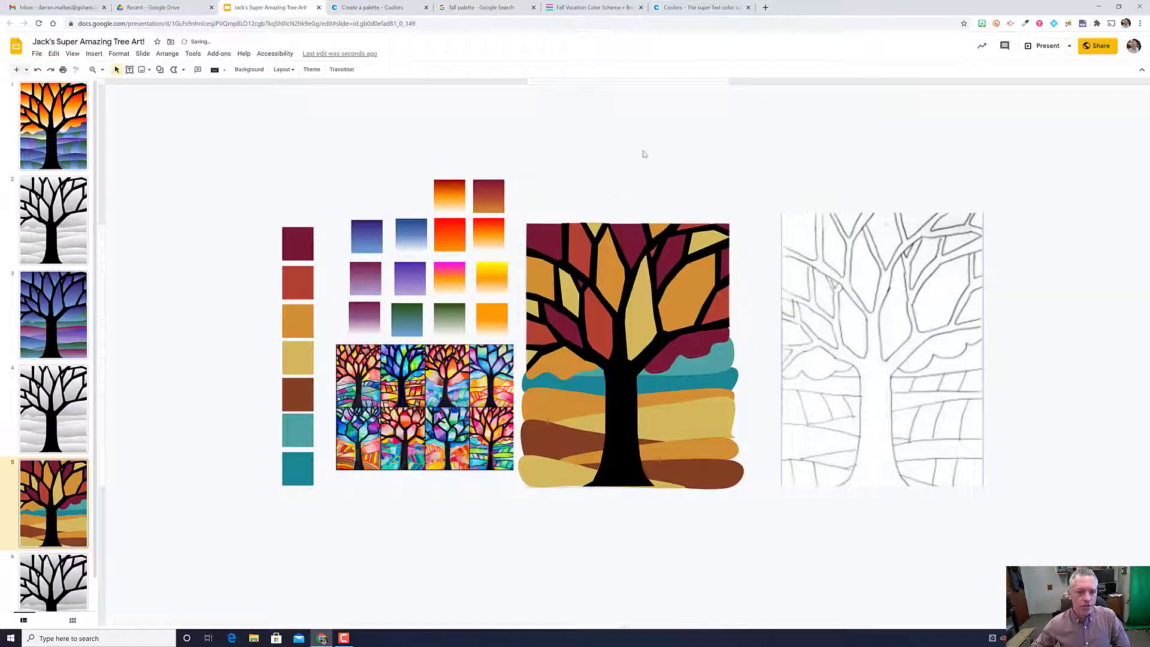
pyautogui.click(448, 196)
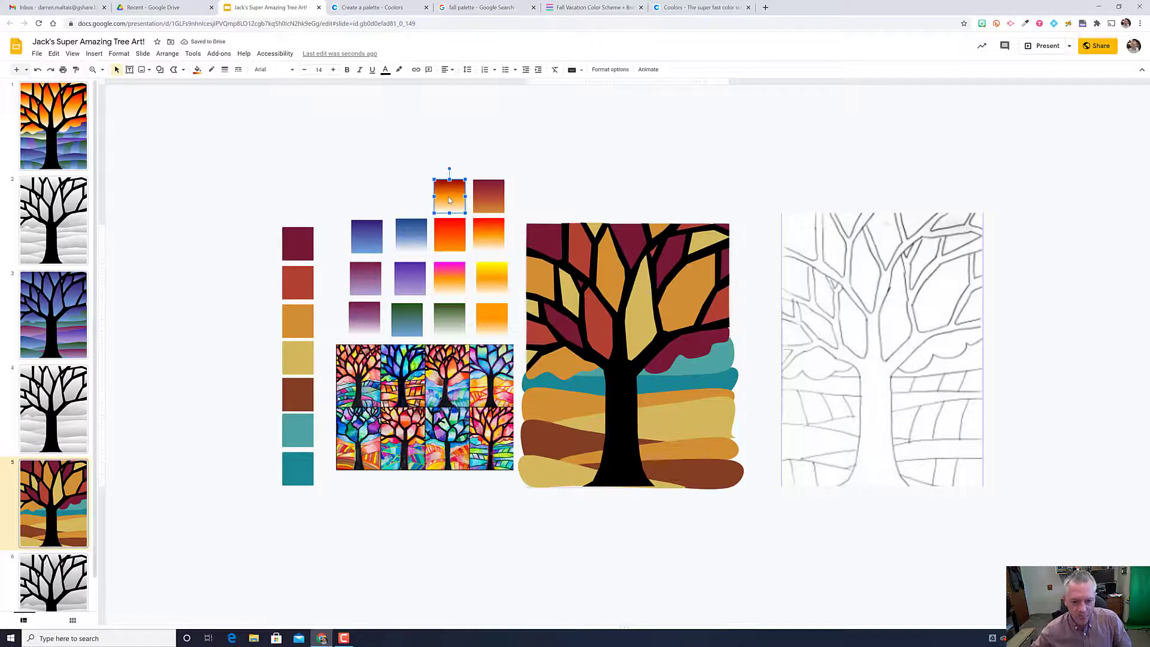
pyautogui.click(61, 578)
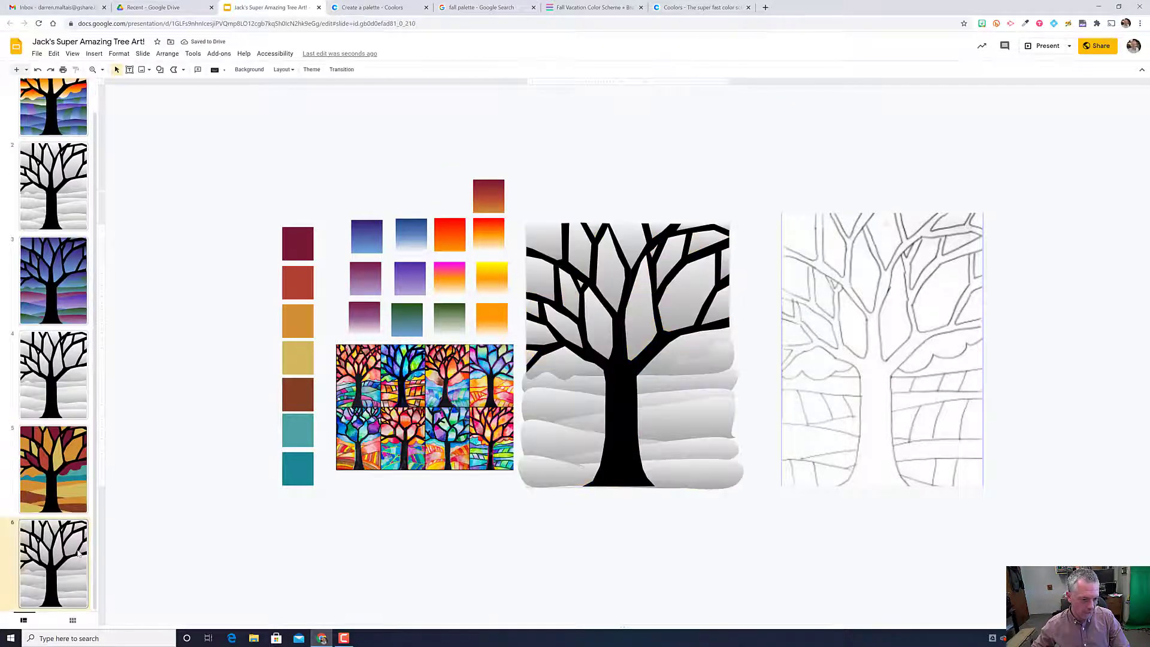
pyautogui.hotkey('ctrl', 'v')
pyautogui.click(571, 154)
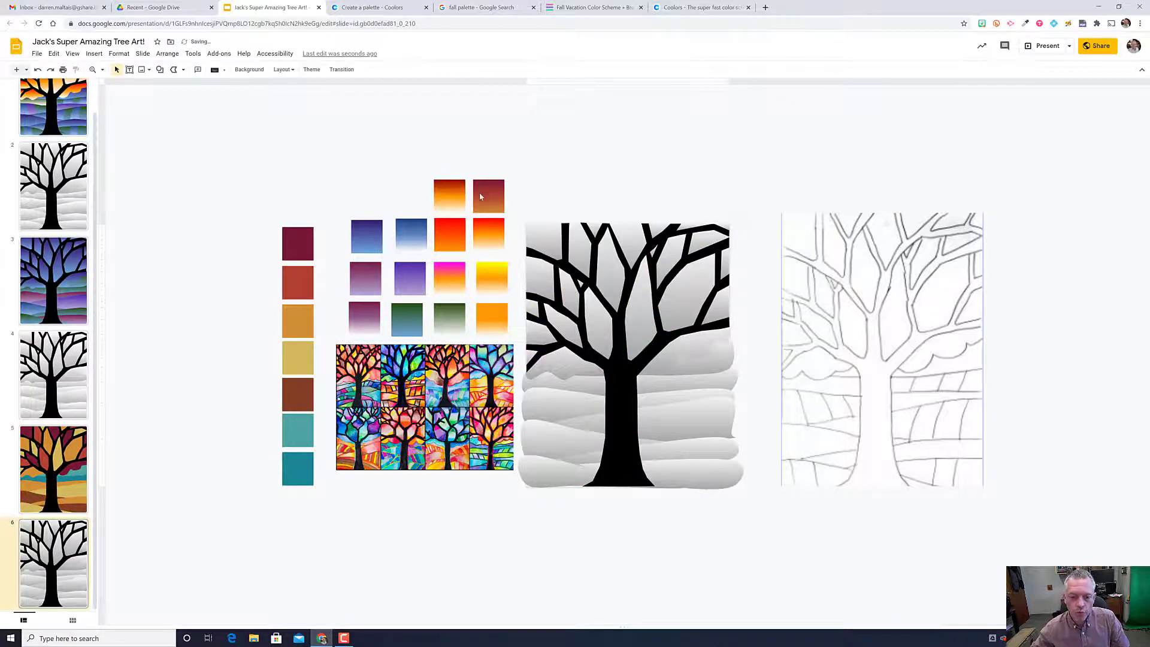
# Step: Paint the new swatch's format onto several grey sections between slide 6's upper and right-hand branches, undoing the accidental fill of the tree itself
pyautogui.click(448, 198)
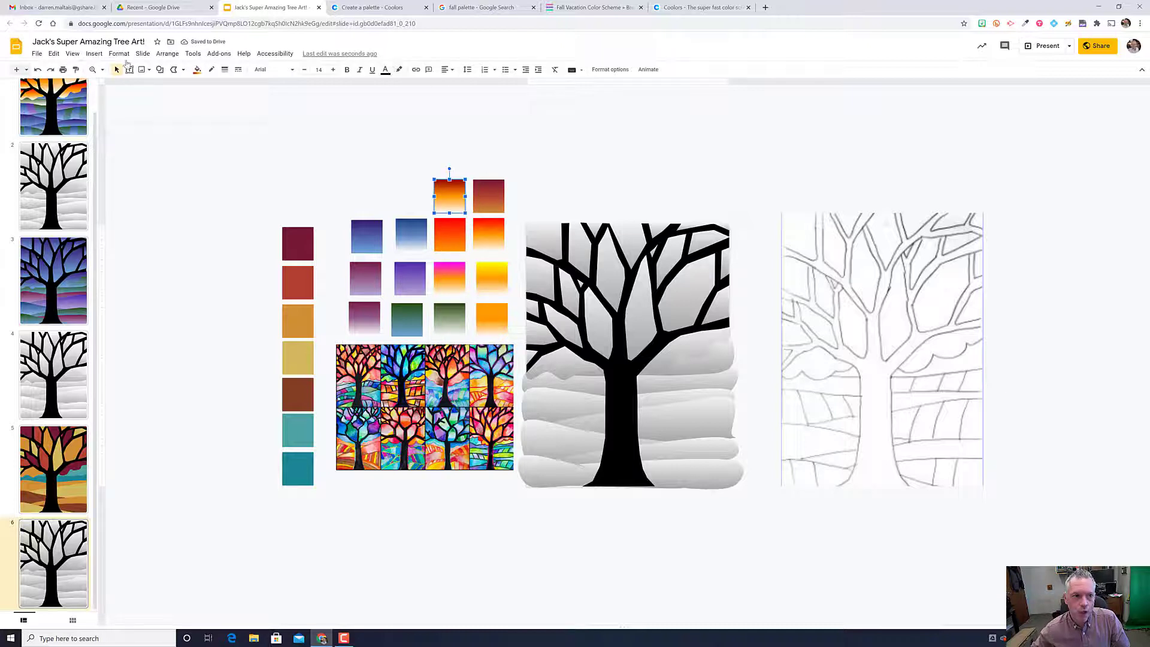
pyautogui.click(75, 70)
pyautogui.click(553, 247)
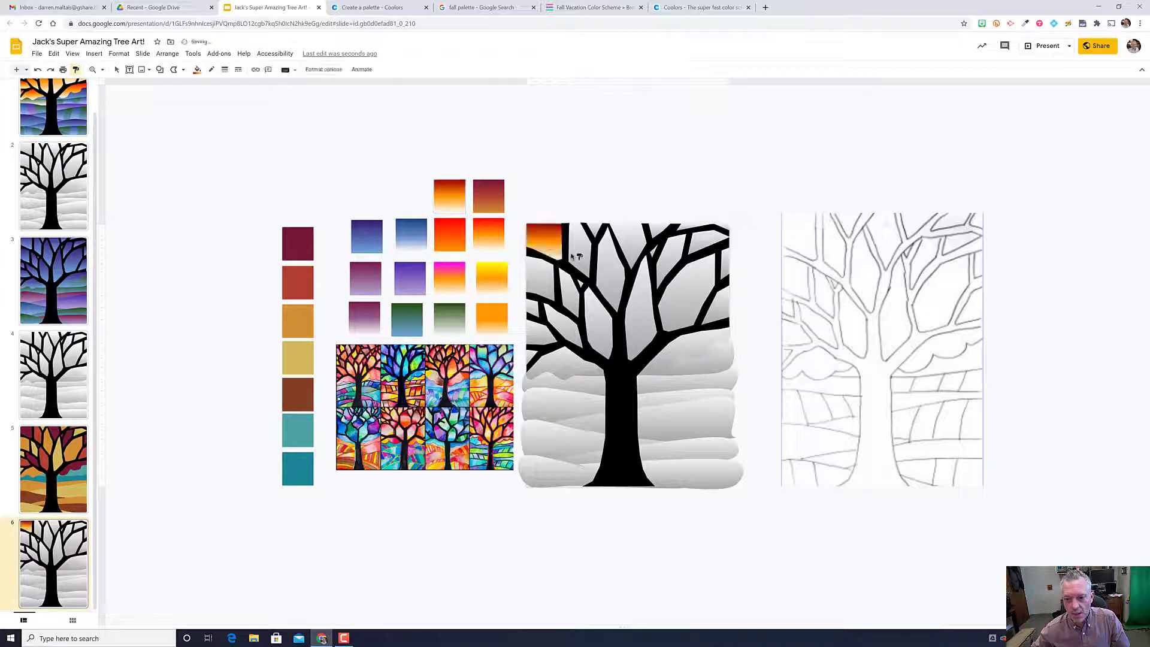
pyautogui.click(580, 257)
pyautogui.click(619, 271)
pyautogui.click(647, 307)
pyautogui.click(689, 300)
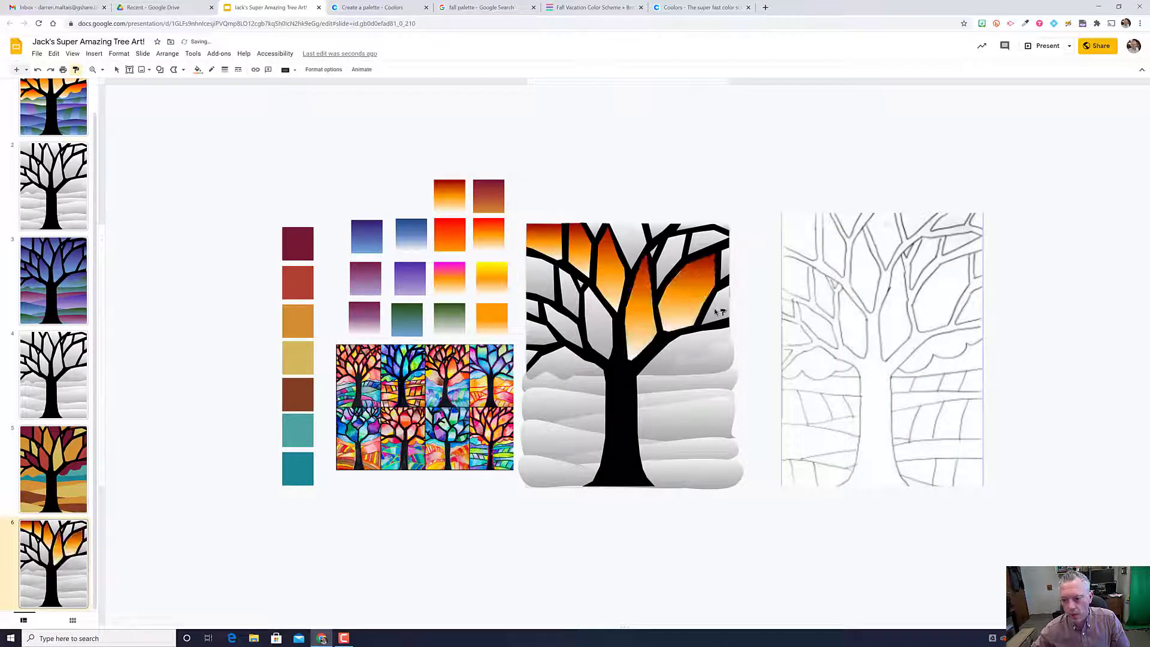
pyautogui.click(718, 312)
pyautogui.click(723, 271)
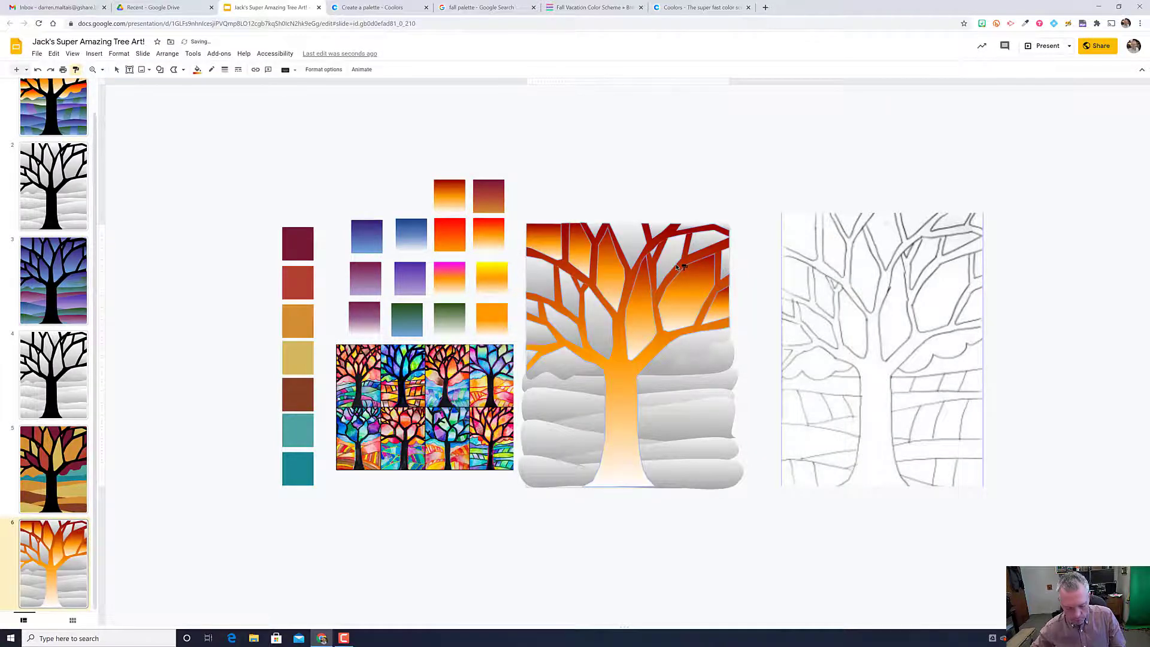
pyautogui.hotkey('ctrl', 'z')
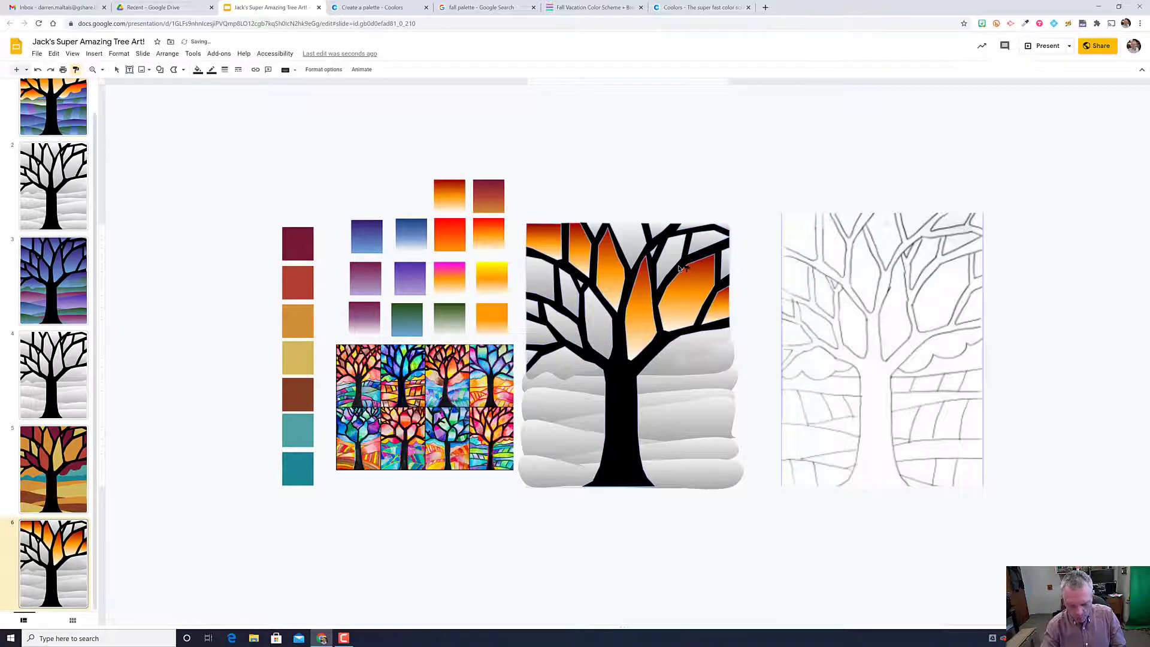
# Step: Paint the dark red-orange-white gradient onto the remaining grey sections along the top and upper right of the tree crown
pyautogui.scroll(6, 679, 269)
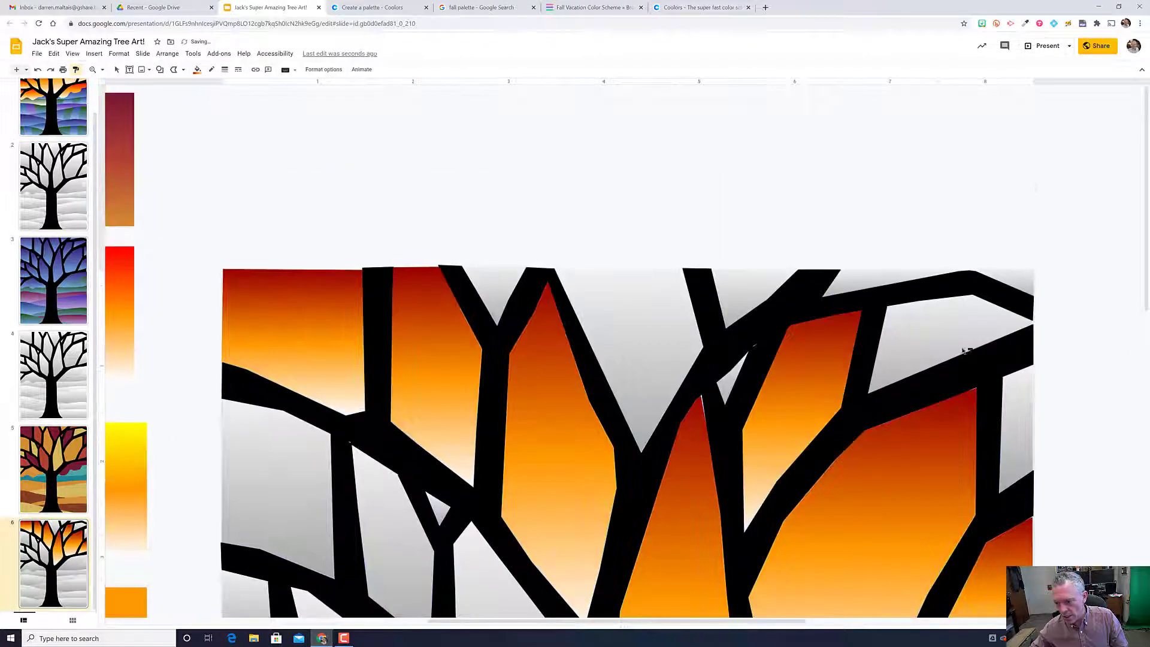
pyautogui.click(966, 348)
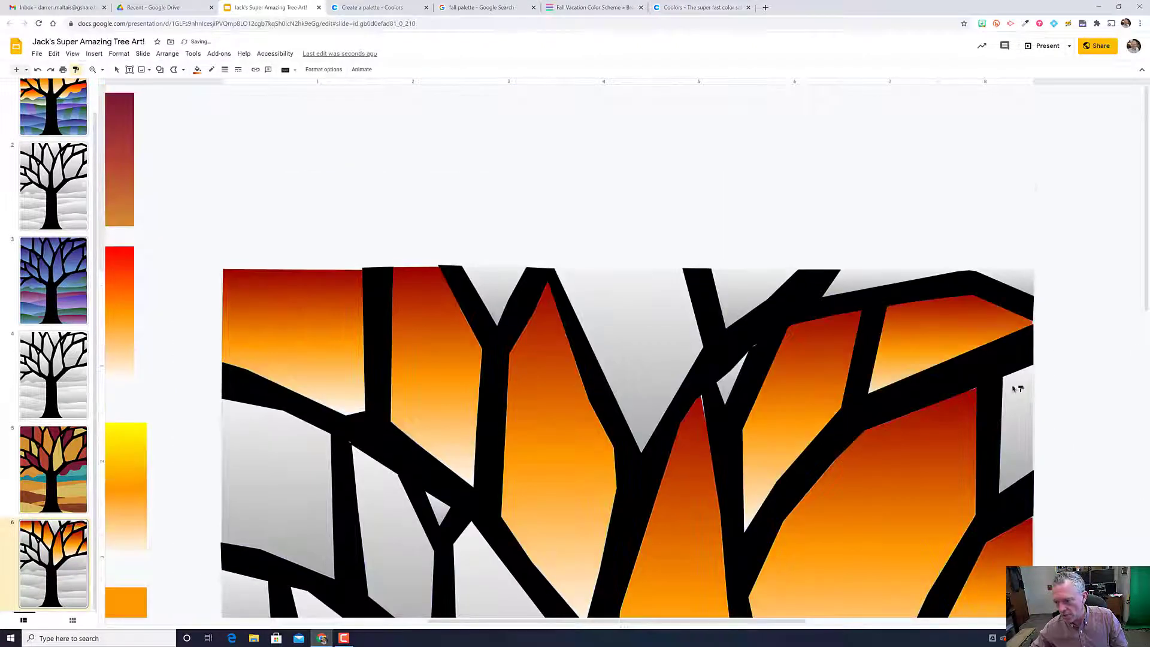
pyautogui.click(1016, 394)
pyautogui.click(662, 334)
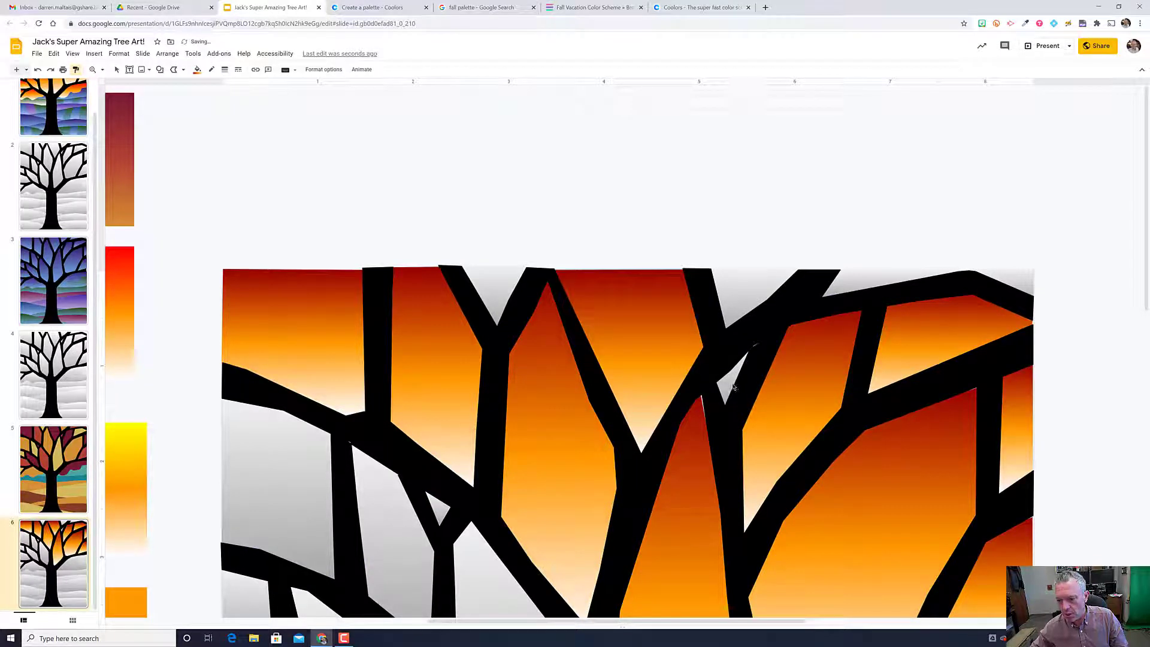
pyautogui.click(734, 388)
pyautogui.click(753, 289)
pyautogui.click(865, 282)
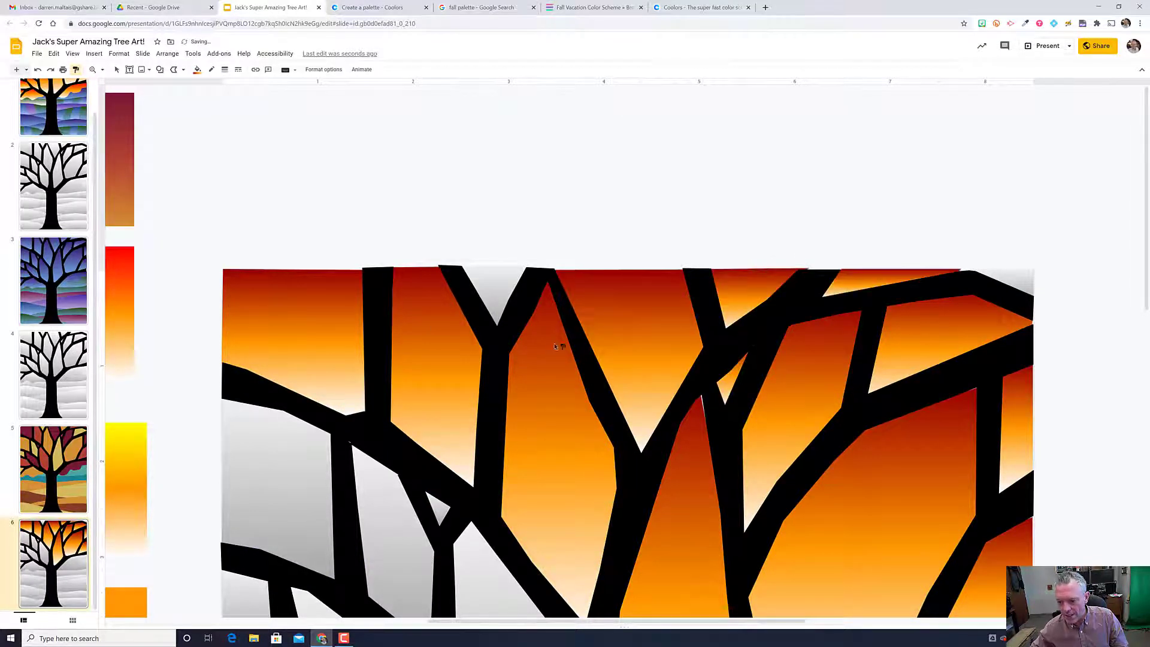
pyautogui.click(497, 297)
pyautogui.press('Escape')
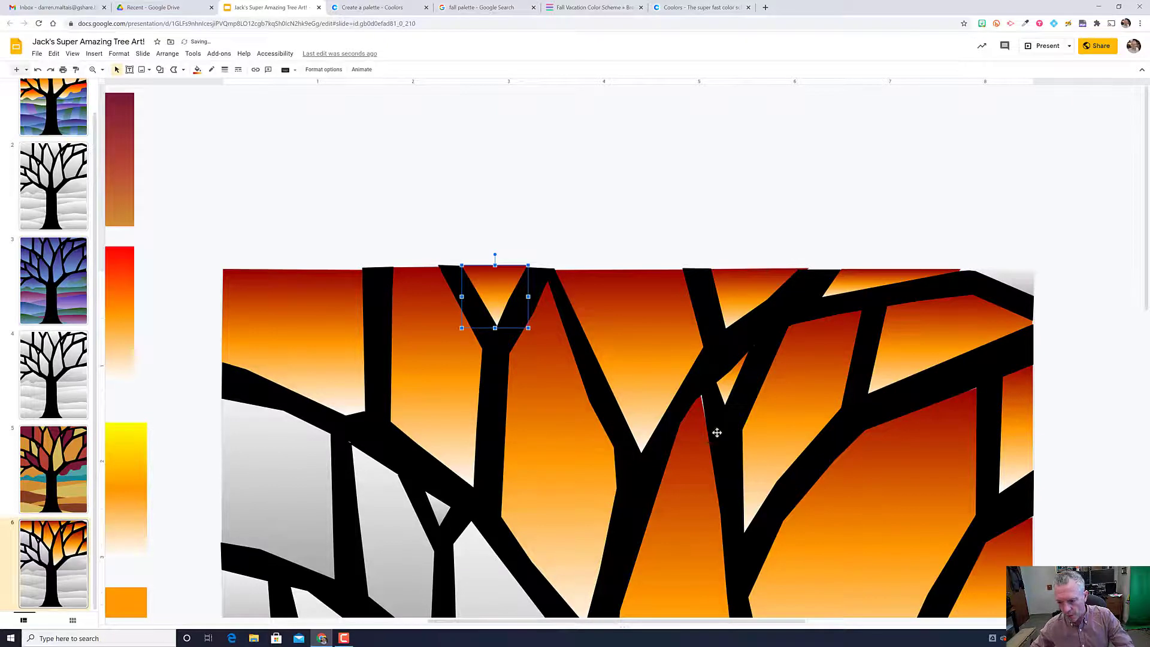
pyautogui.doubleClick(696, 457)
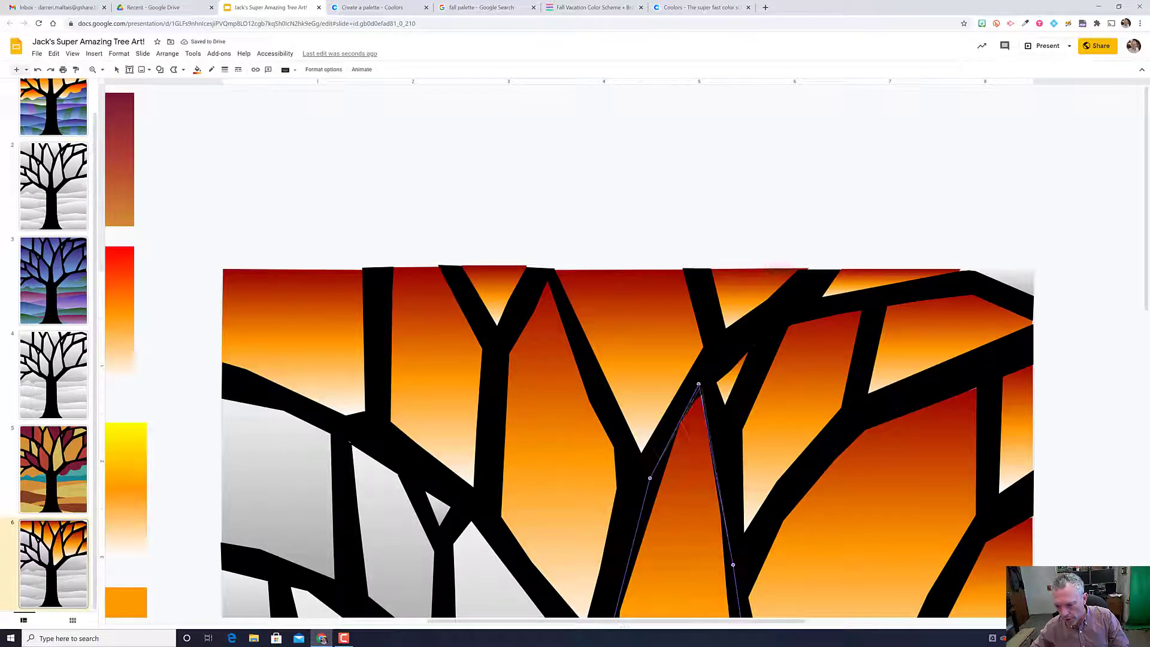
pyautogui.press('Escape')
# Step: Copy the format of a filled crown section onto the seven grey sections between the left-hand branches
pyautogui.scroll(-5, 522, 353)
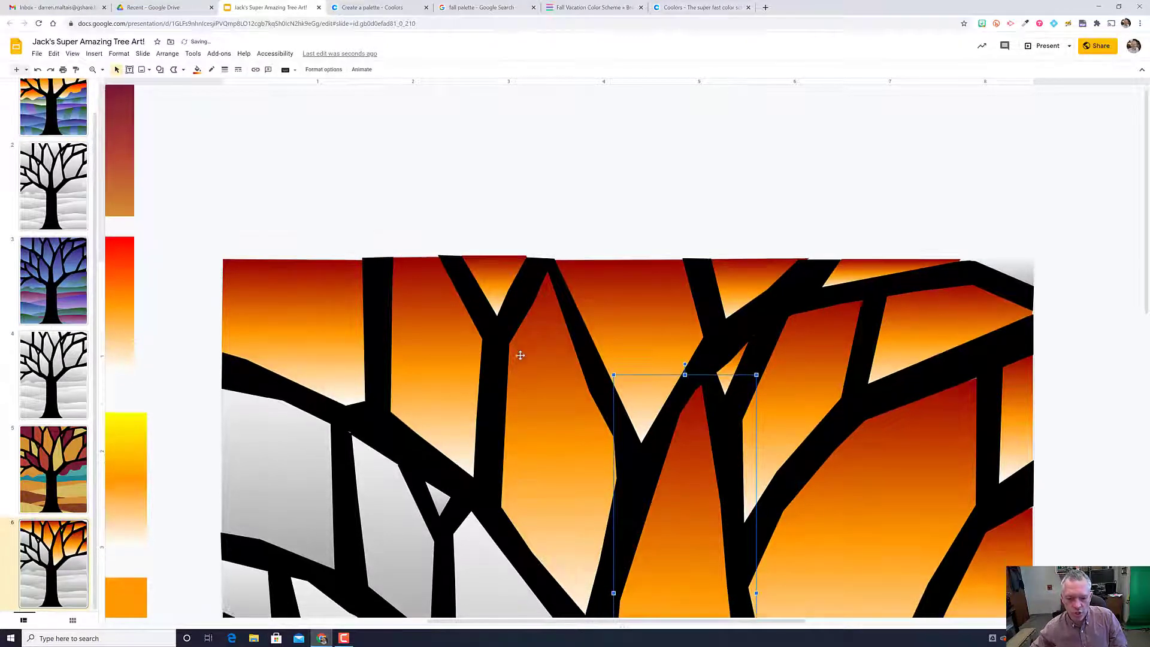
pyautogui.click(546, 177)
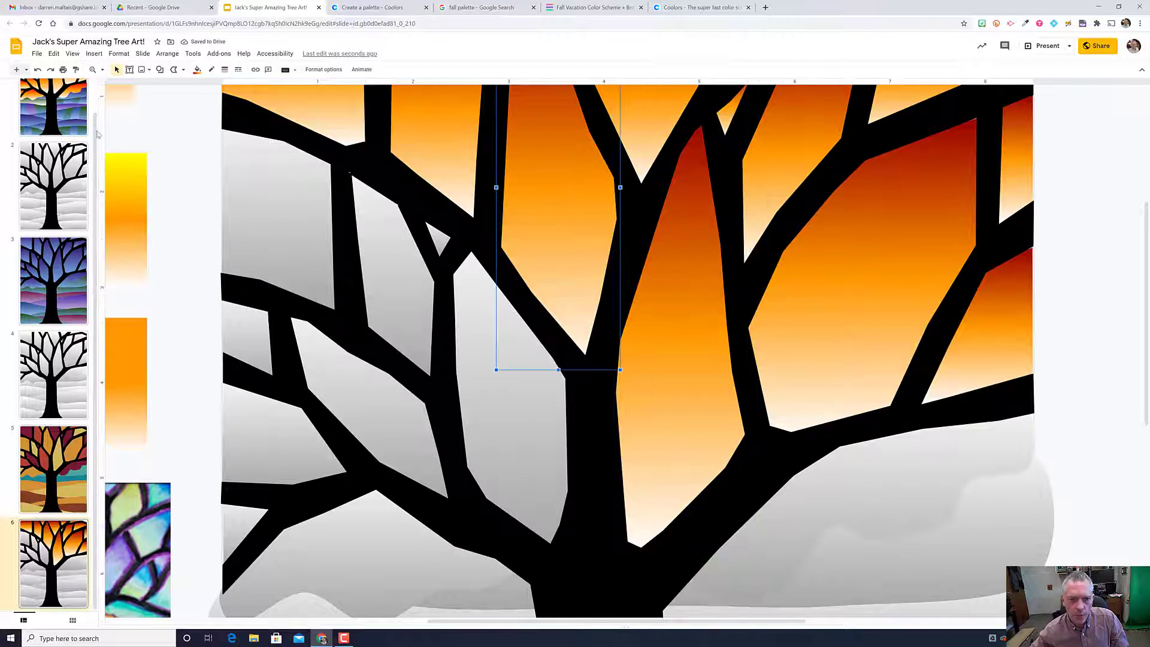
pyautogui.doubleClick(76, 69)
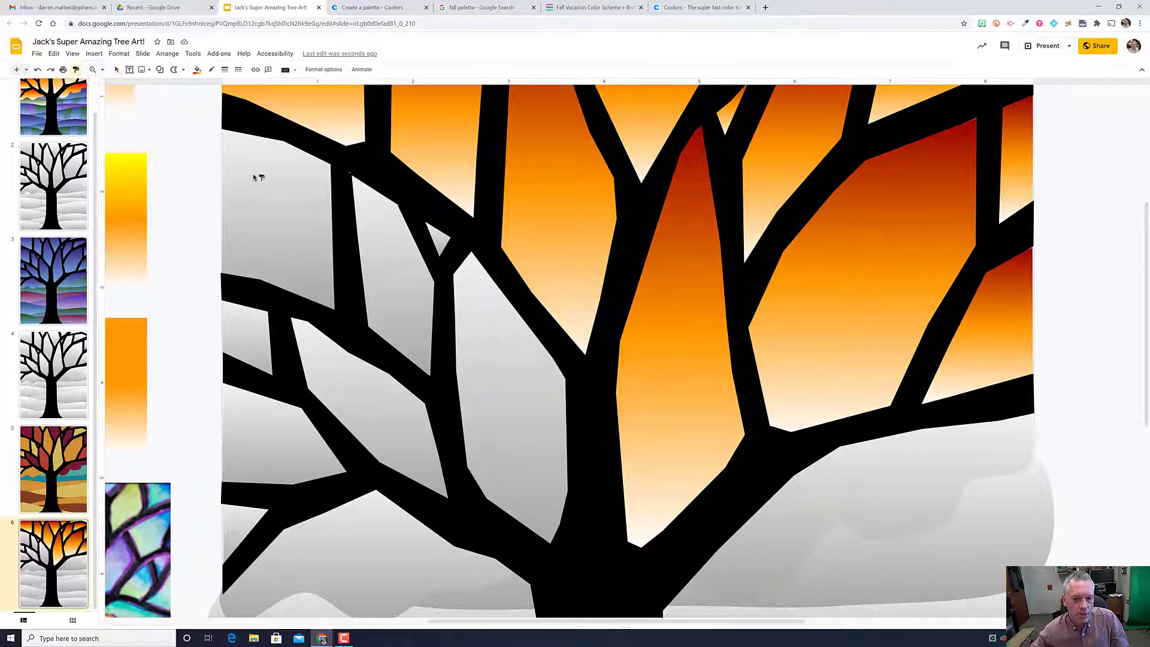
pyautogui.click(500, 406)
pyautogui.click(407, 306)
pyautogui.click(443, 240)
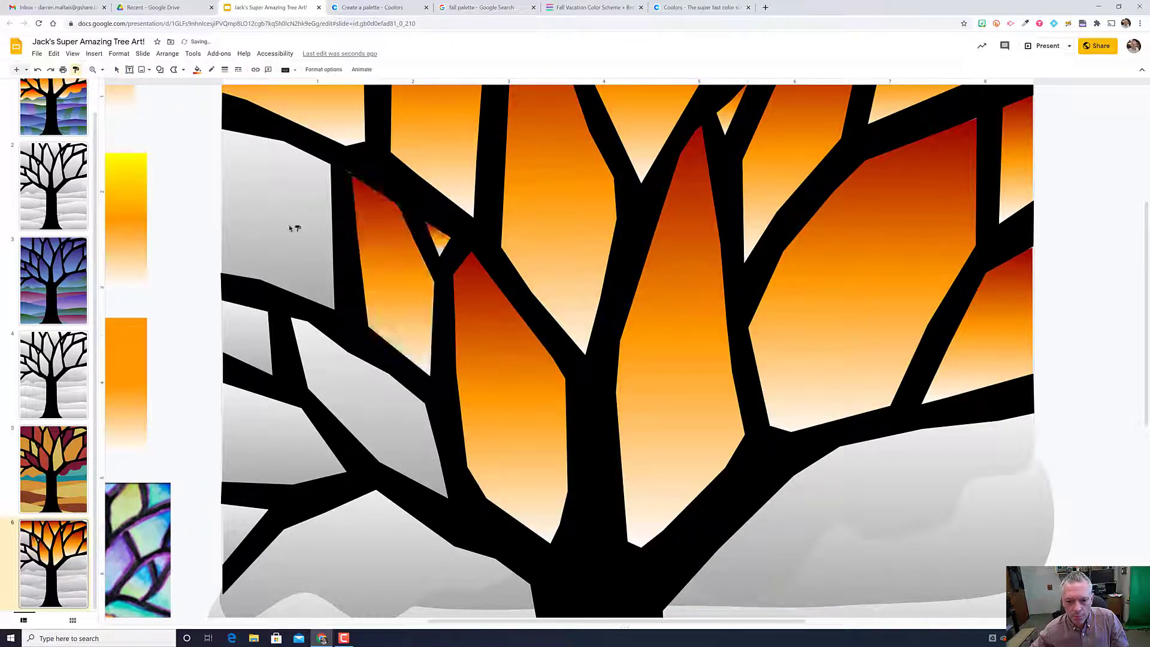
pyautogui.click(296, 226)
pyautogui.click(375, 446)
pyautogui.click(262, 353)
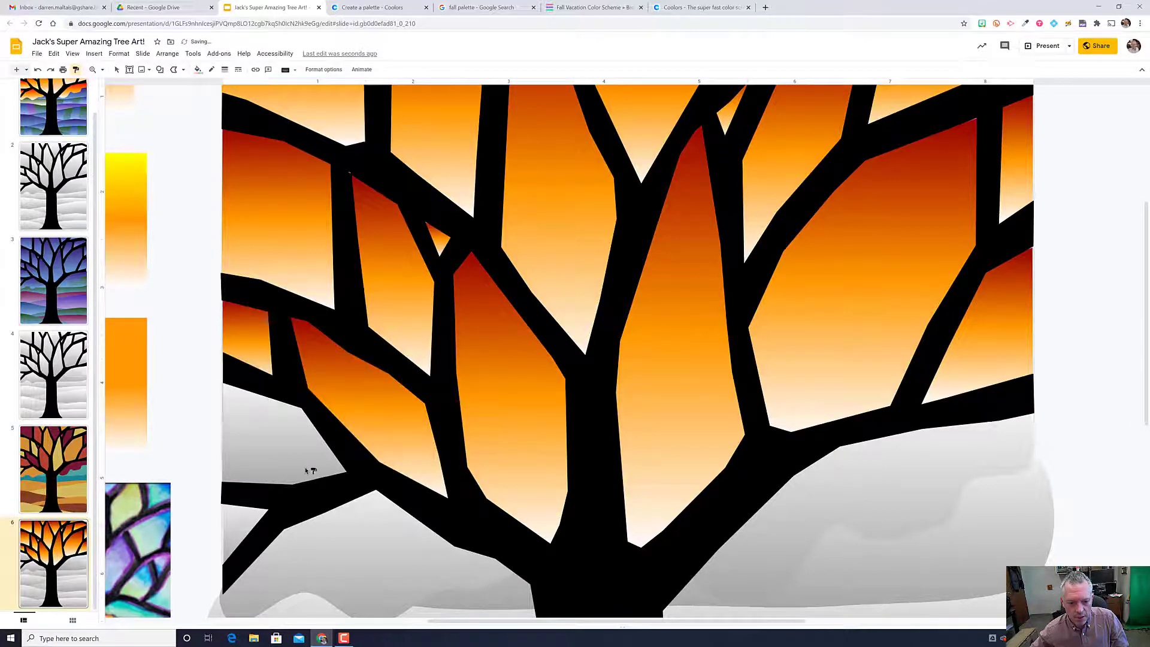
pyautogui.click(308, 470)
# Step: Paint the same gradient onto the lowest foliage sections on both sides of the trunk, and return to slide 5
pyautogui.scroll(-5, 309, 470)
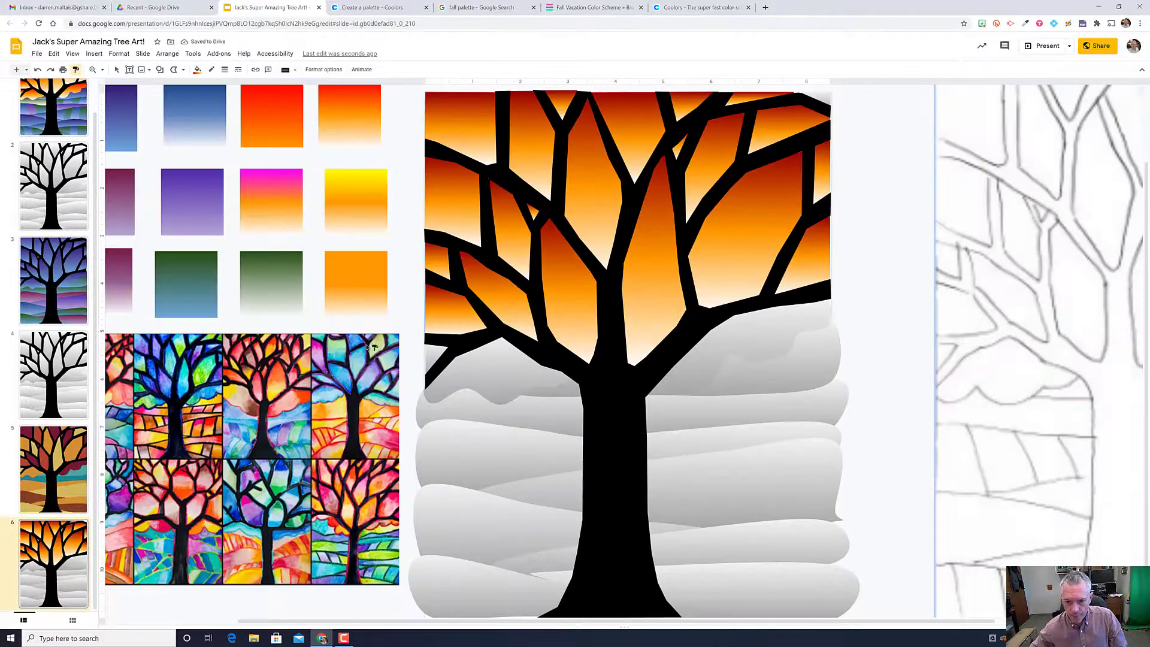
pyautogui.click(488, 368)
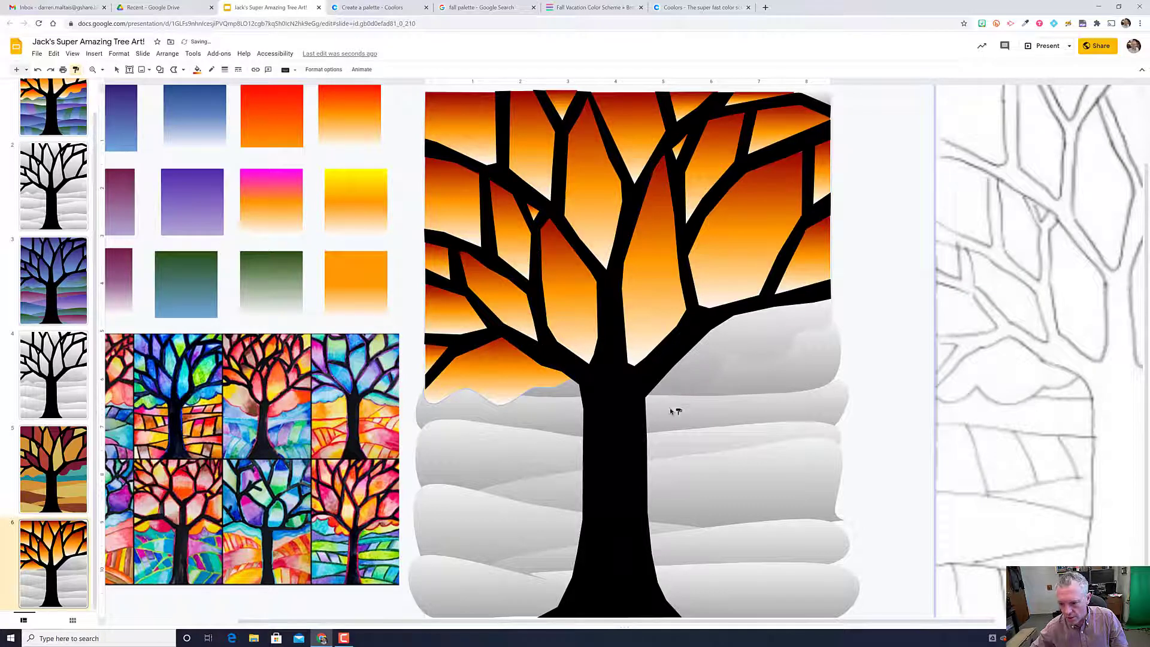
pyautogui.click(728, 346)
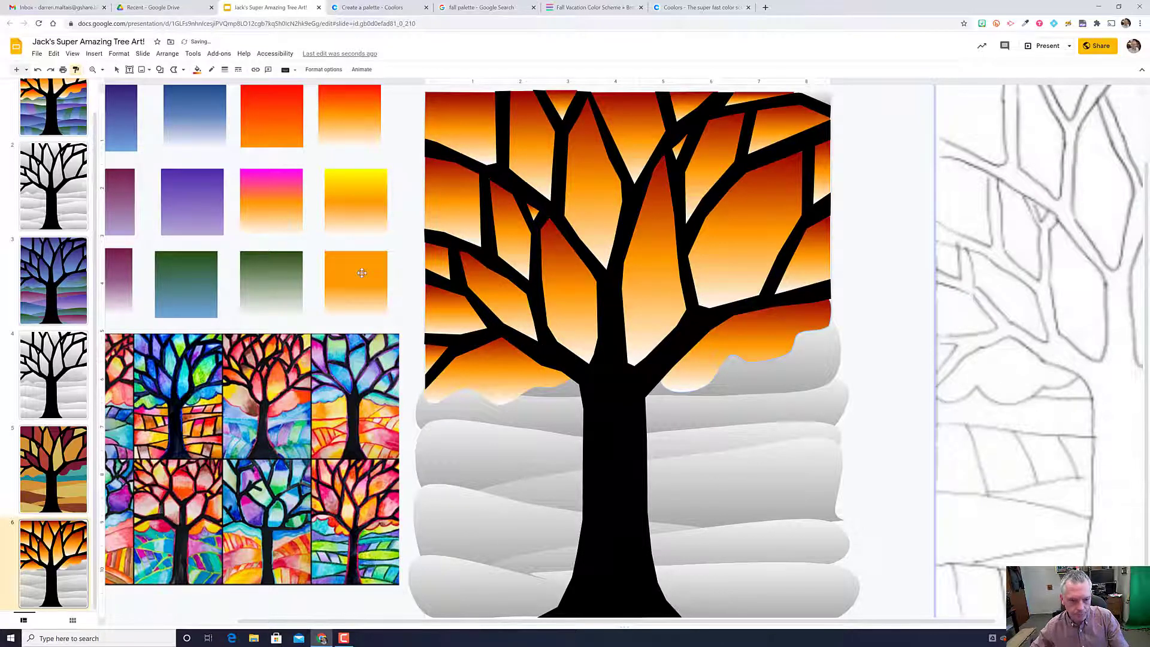
pyautogui.press('Escape')
pyautogui.scroll(5, 330, 303)
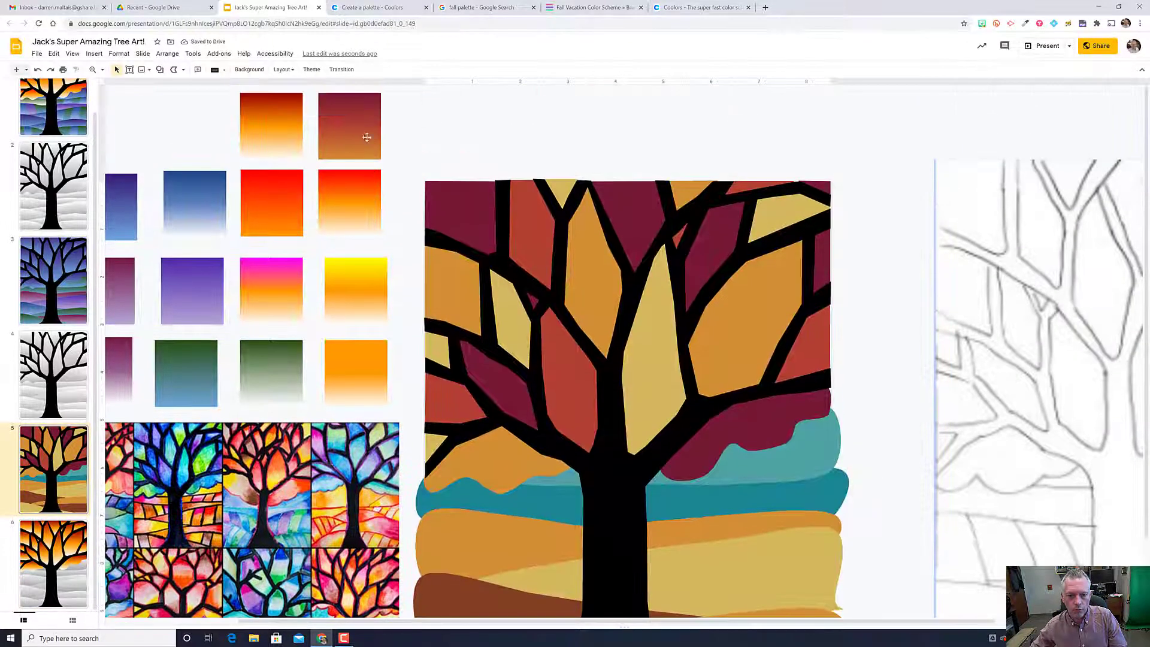
# Step: Copy the maroon-to-orange gradient swatch's format onto slide 5's light teal section, teal band and the orange band below them
pyautogui.click(366, 136)
pyautogui.click(77, 71)
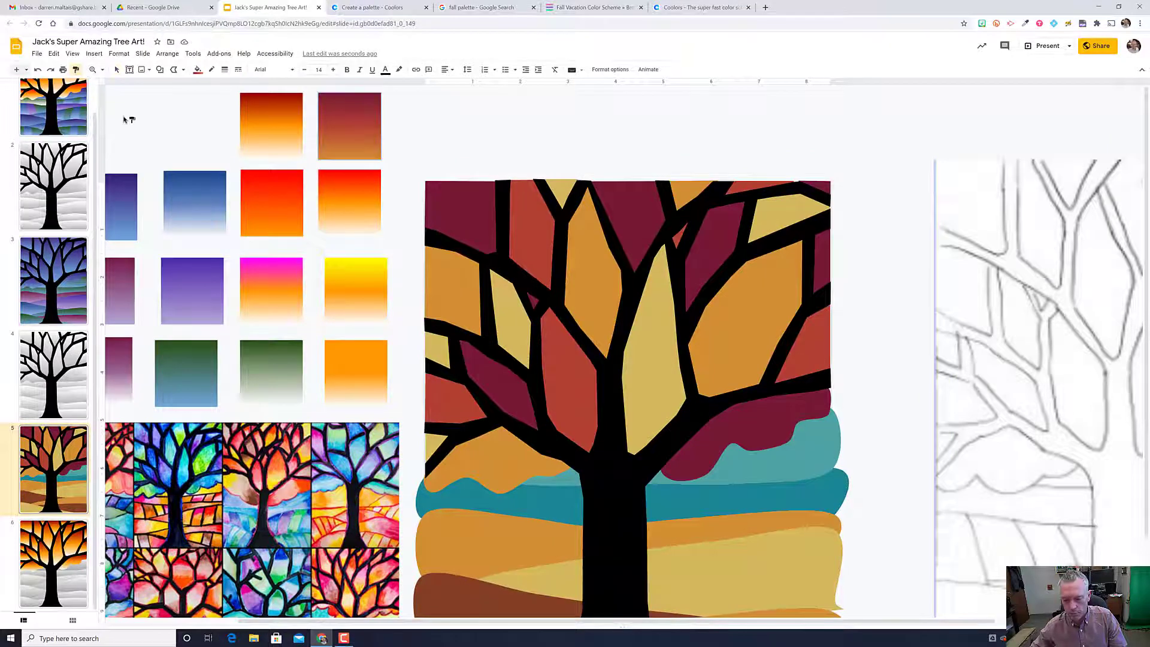
pyautogui.scroll(-1, 129, 120)
pyautogui.click(76, 71)
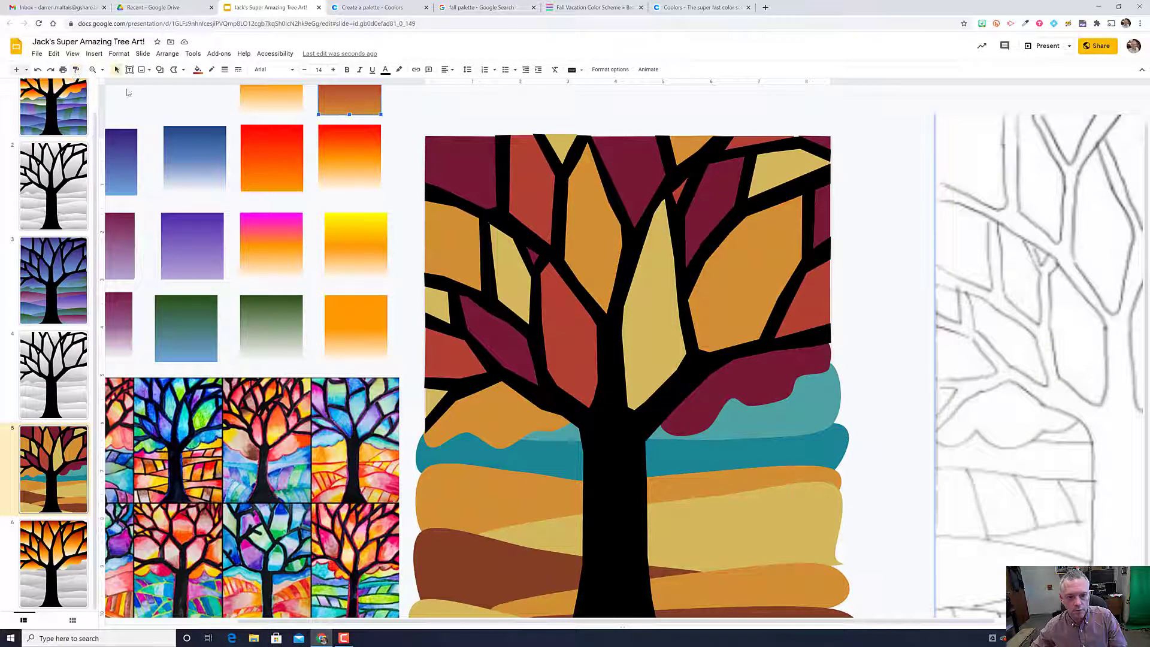
pyautogui.click(77, 71)
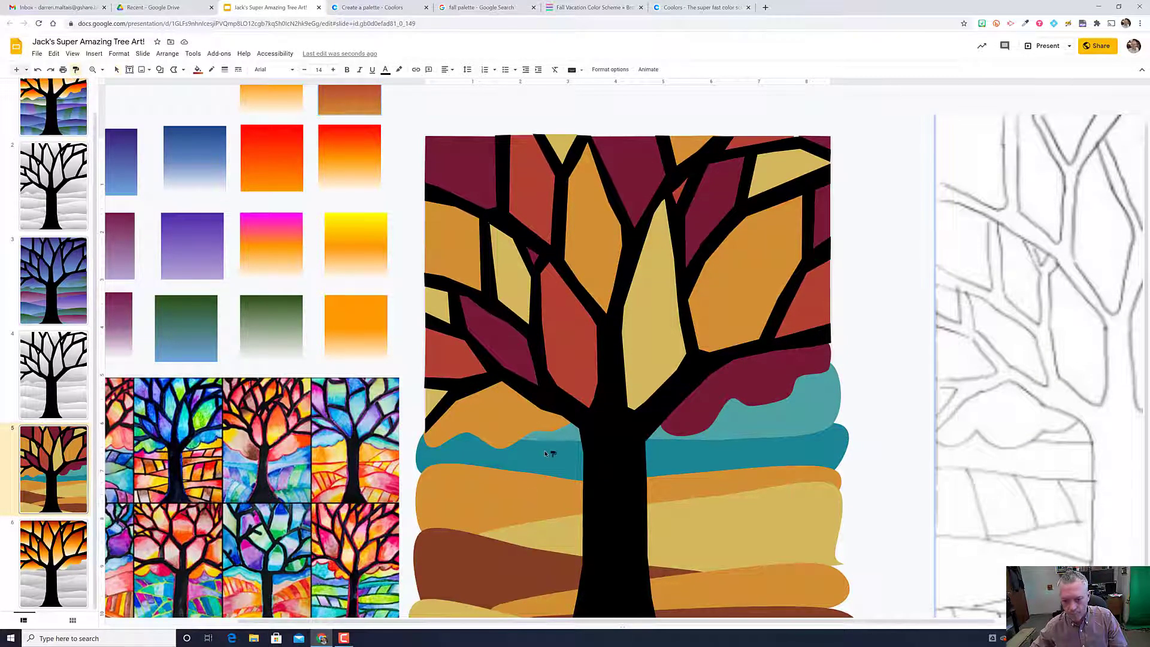
pyautogui.click(565, 437)
pyautogui.click(569, 455)
pyautogui.click(530, 498)
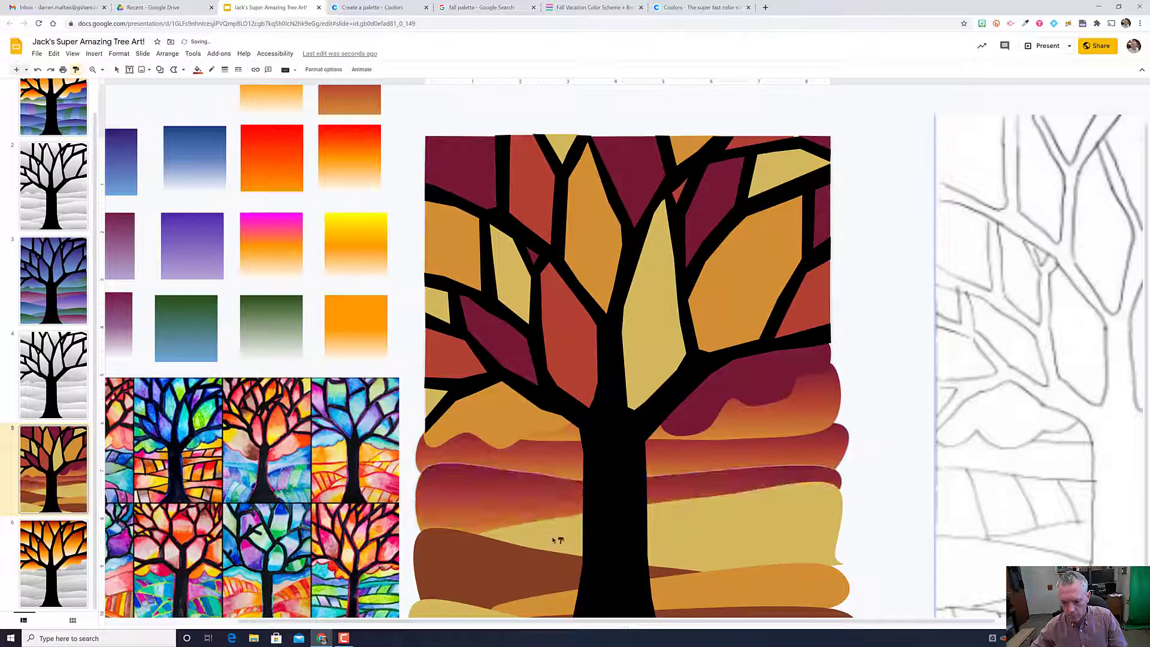
# Step: Paint the same maroon-to-orange gradient onto slide 5's remaining yellow, brown and orange ground bands on both sides of the trunk
pyautogui.click(554, 540)
pyautogui.click(528, 580)
pyautogui.scroll(-1, 591, 550)
pyautogui.click(735, 532)
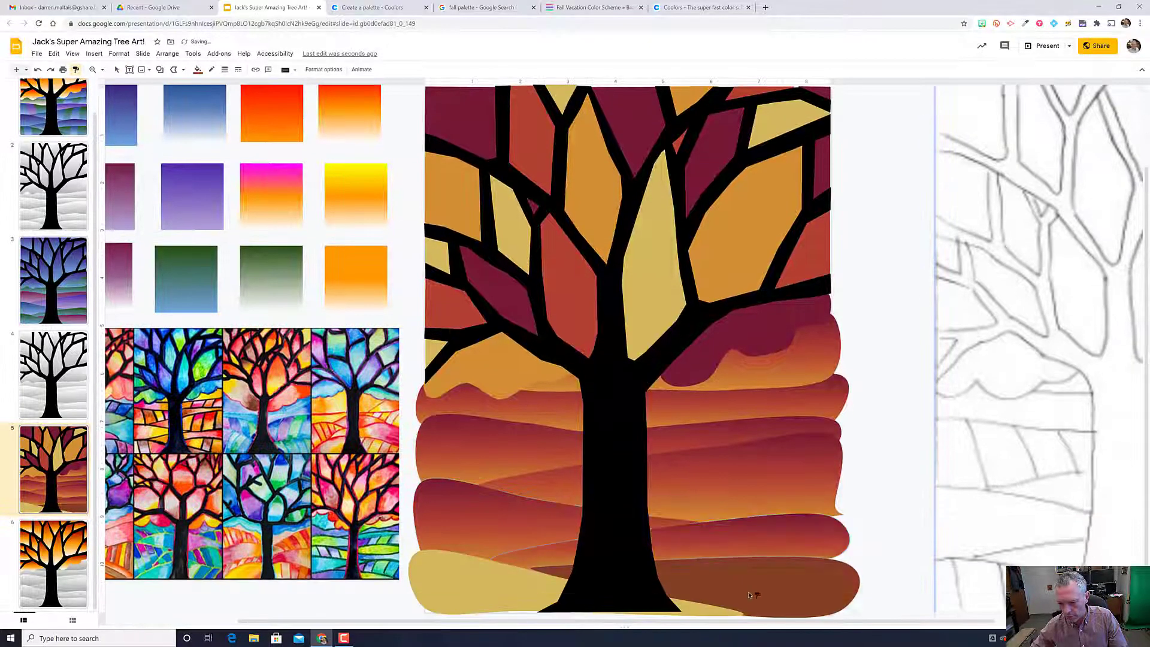
pyautogui.click(750, 595)
pyautogui.click(467, 586)
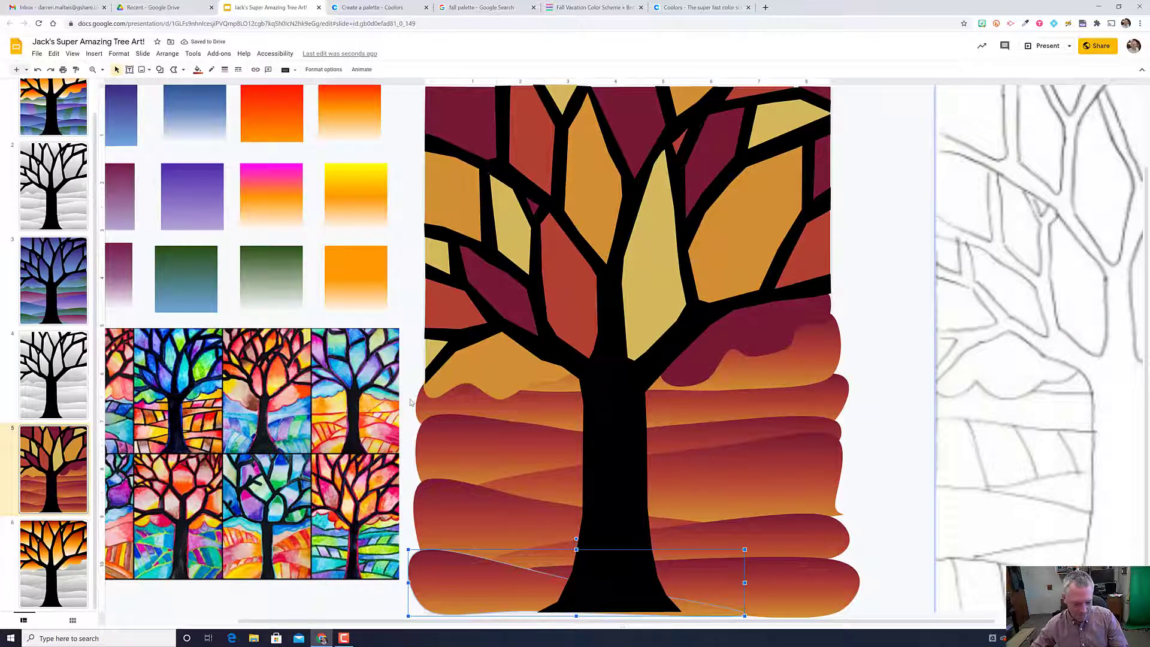
# Step: Undo all the gradient painting on slide 5's background sections and ground bands
pyautogui.hotkey('ctrl', 'z')
pyautogui.hotkey('ctrl', 'z')
pyautogui.hotkey('ctrl', 'z')
pyautogui.hotkey('ctrl', 'z')
pyautogui.hotkey('ctrl', 'z')
pyautogui.hotkey('ctrl', 'z')
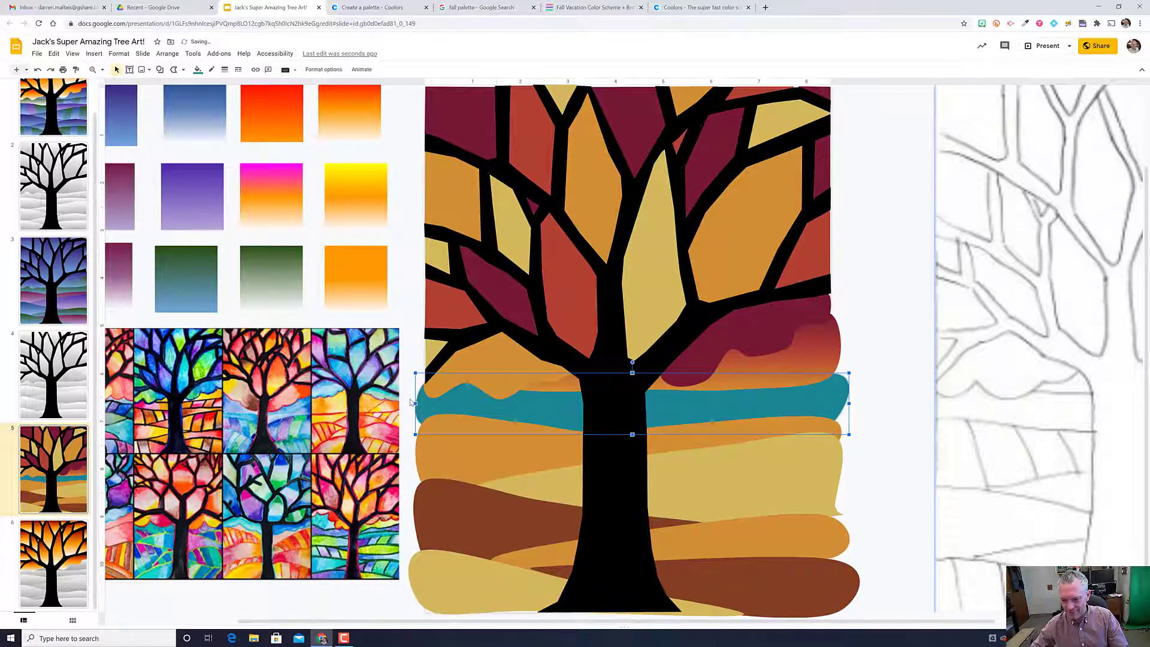
pyautogui.hotkey('ctrl', 'z')
pyautogui.hotkey('ctrl', 'z')
pyautogui.hotkey('ctrl', 'z')
pyautogui.hotkey('ctrl', 'z')
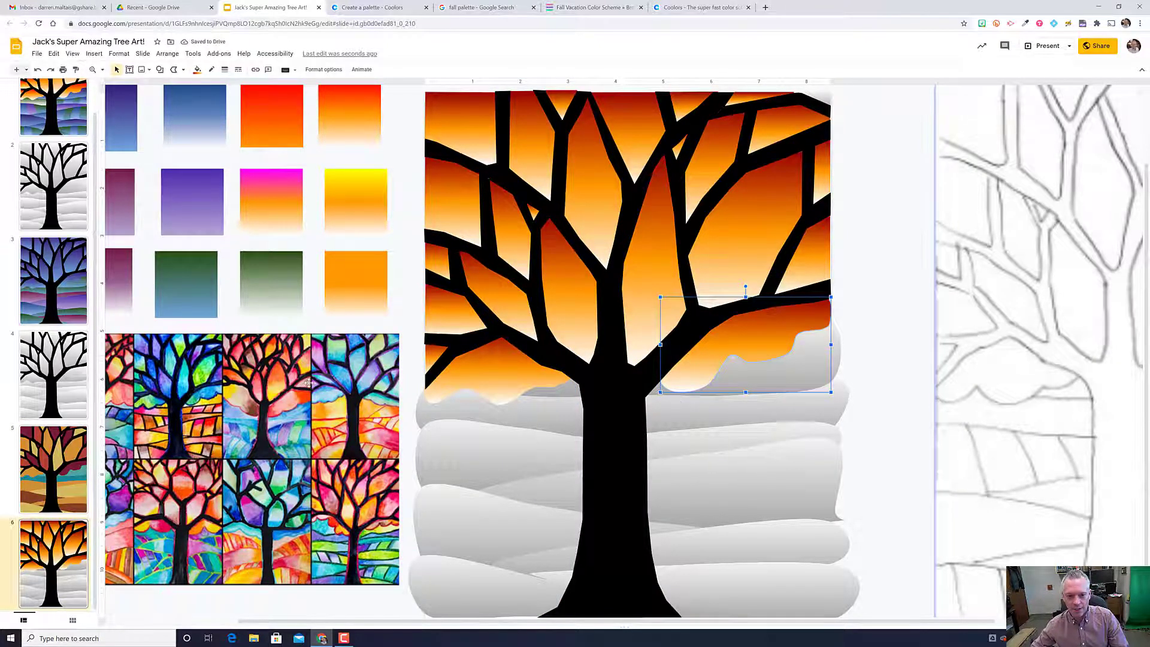
# Step: Copy the maroon-to-orange gradient swatch's format onto slide 6's grey section directly behind the lowest foliage
pyautogui.scroll(3, 348, 177)
pyautogui.click(379, 154)
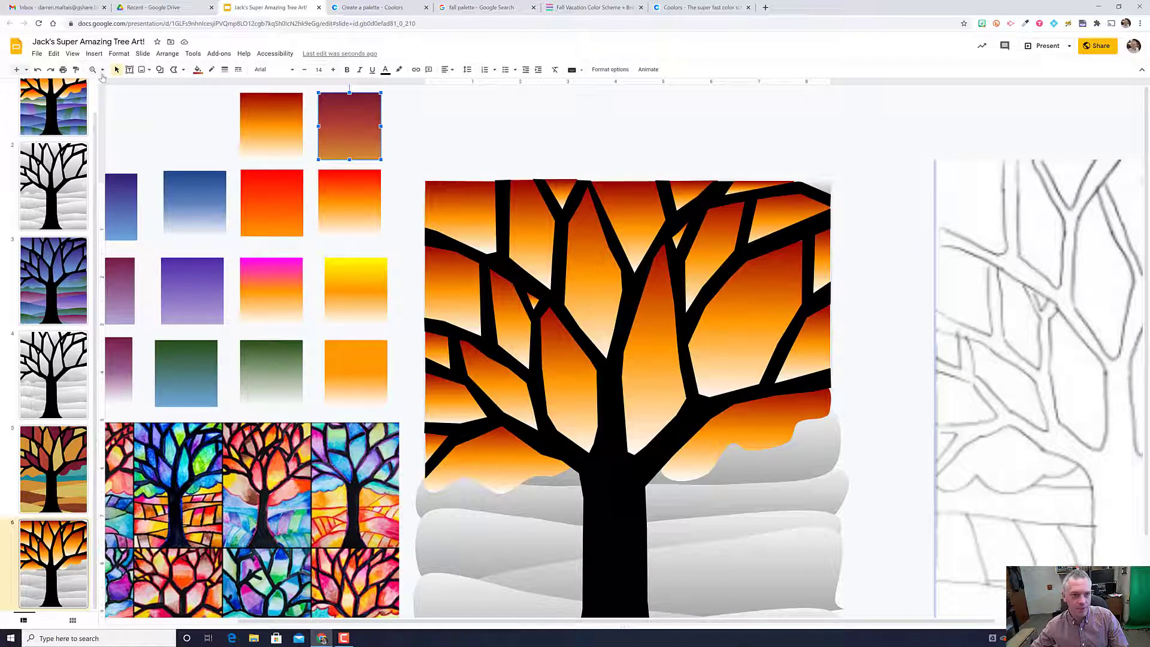
pyautogui.click(77, 69)
pyautogui.click(762, 470)
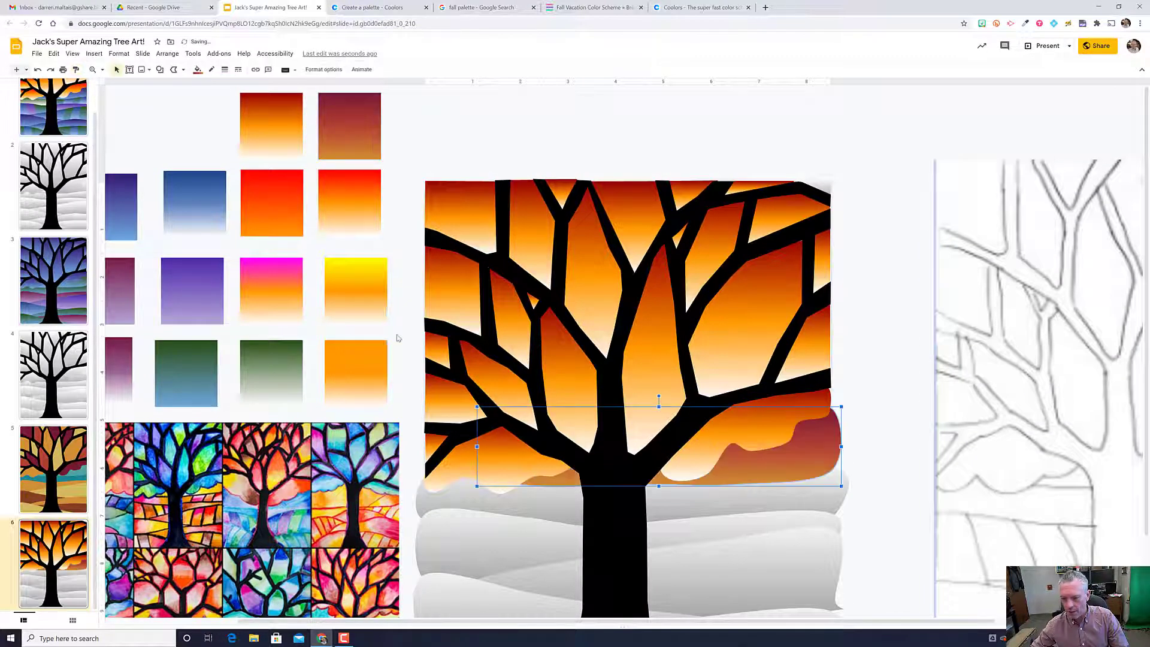
# Step: Copy the purple-to-white gradient swatch's format onto slide 6's topmost grey ground band, and deselect the band
pyautogui.click(304, 306)
pyautogui.click(128, 359)
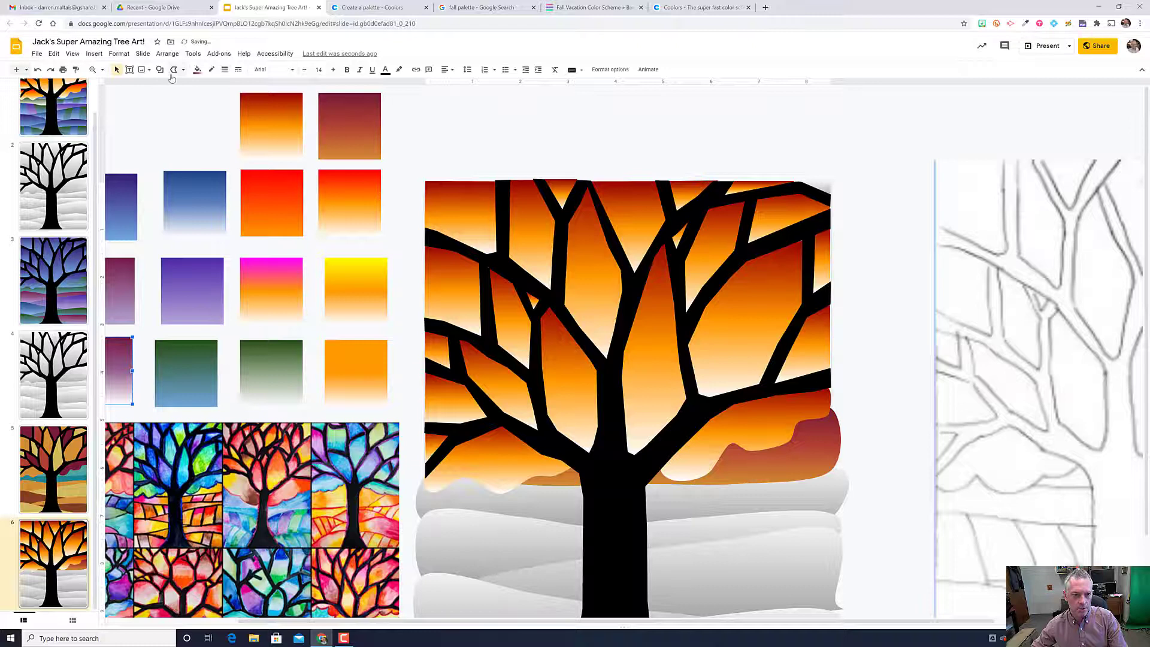
pyautogui.click(76, 69)
pyautogui.click(764, 498)
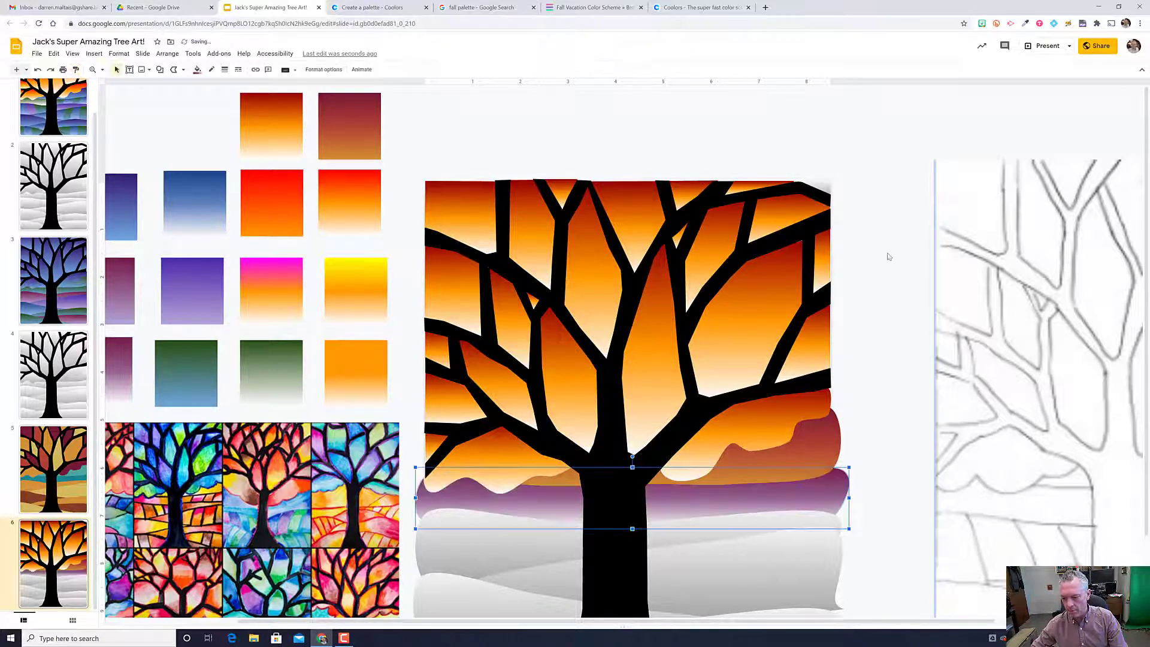
pyautogui.scroll(-3, 836, 311)
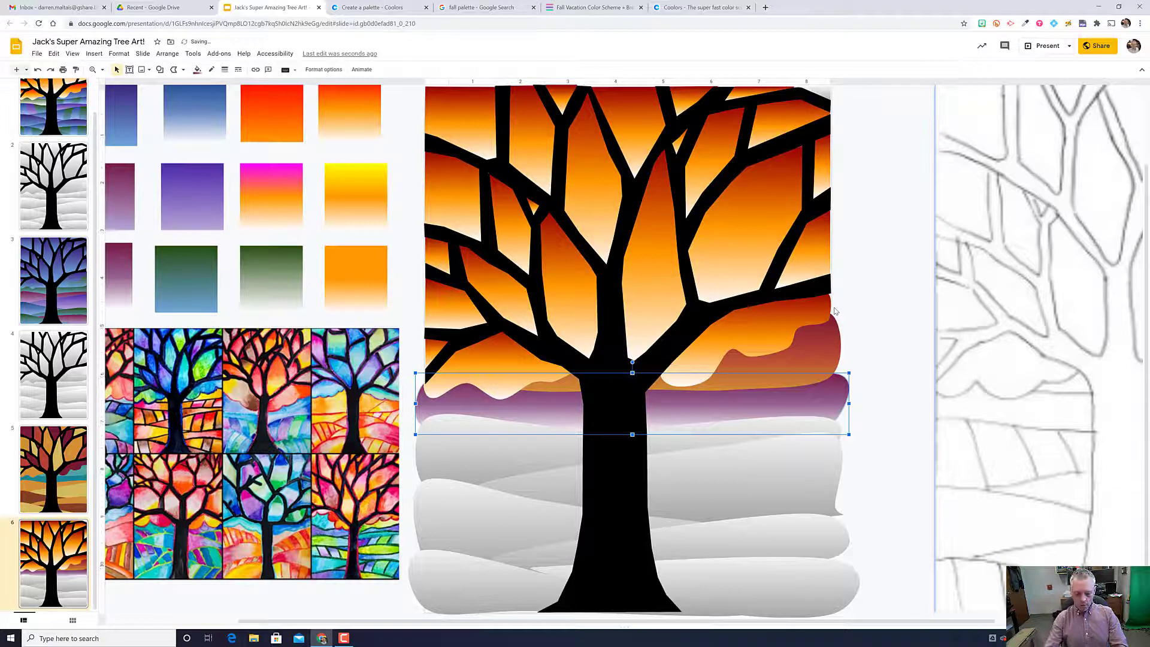
pyautogui.scroll(-3, 836, 311)
pyautogui.click(747, 138)
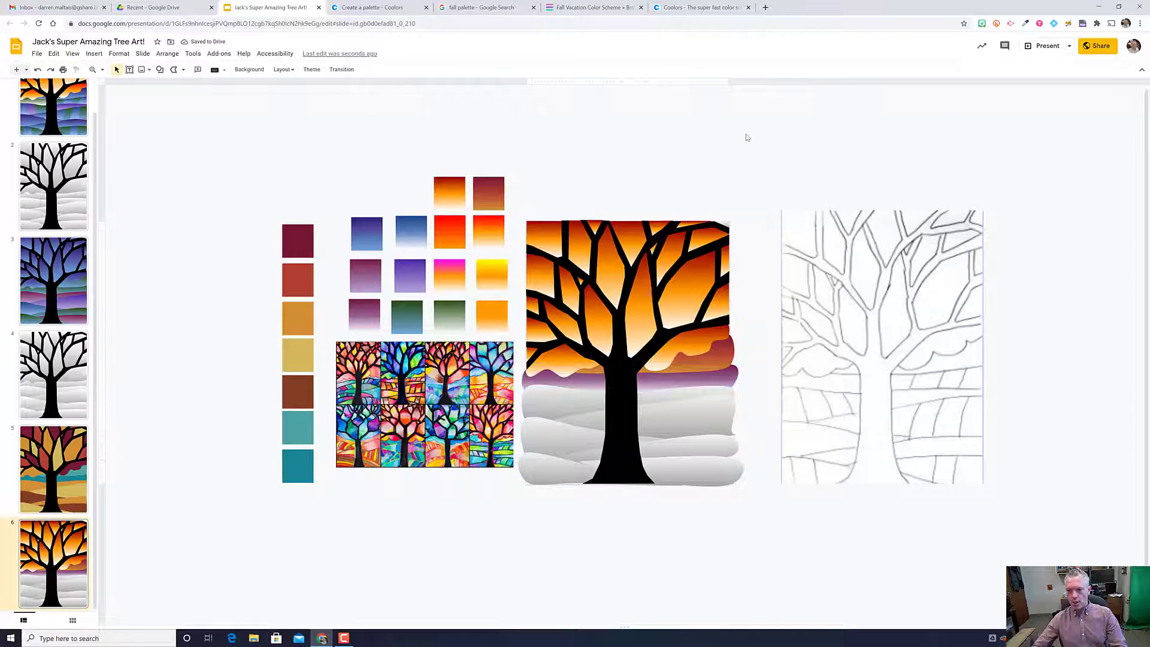